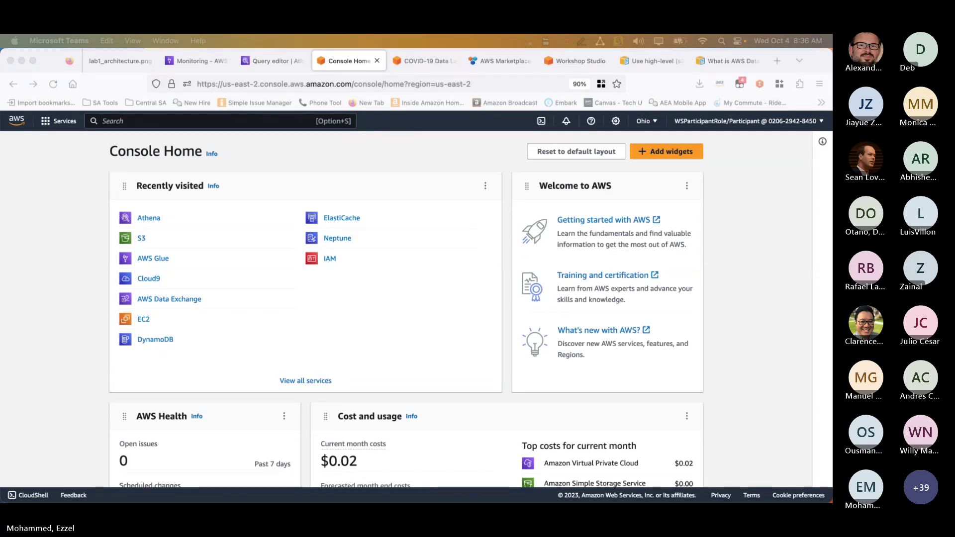
- Reset the browser page zoom to its default level and check the options of the Recently visited widget
left_click(752, 309)
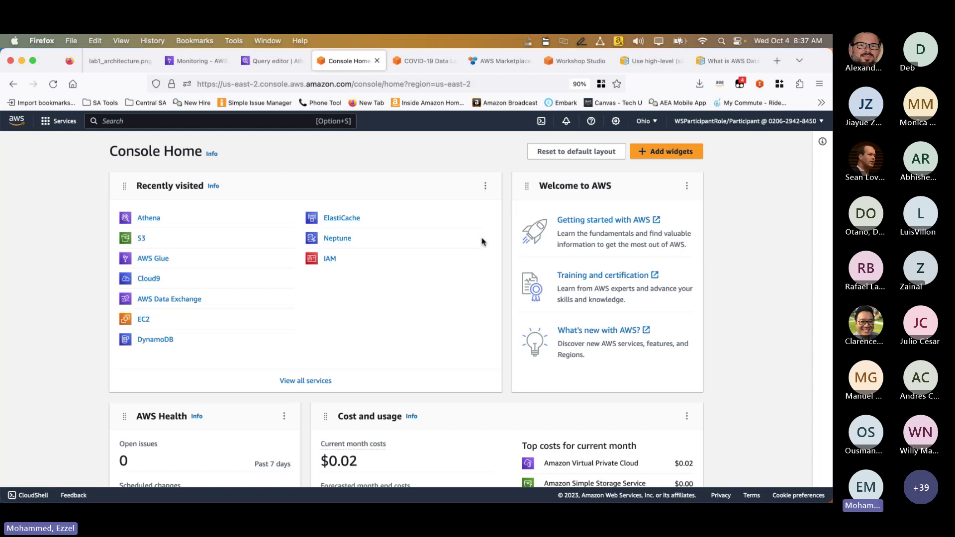
key("super+0")
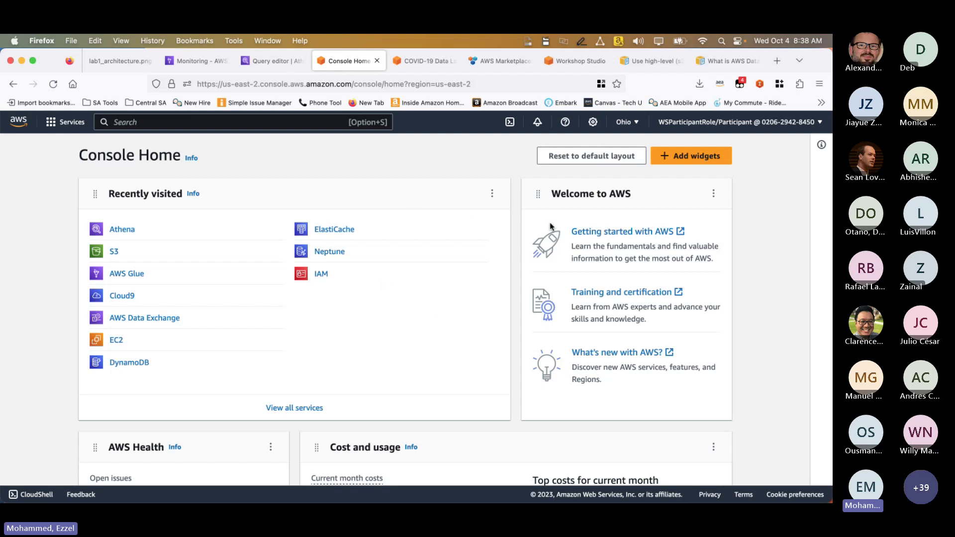
scroll(550, 225, "down", 4)
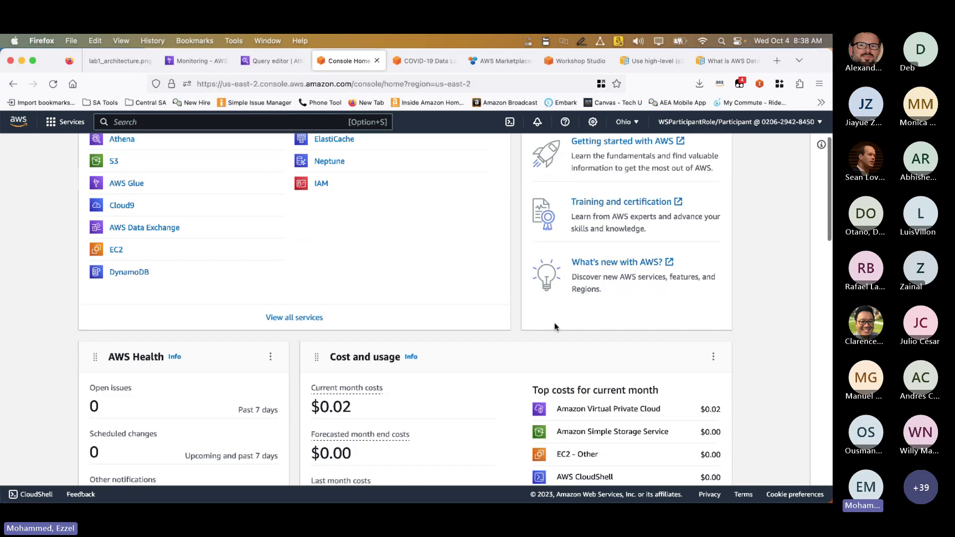
scroll(554, 324, "up", 4)
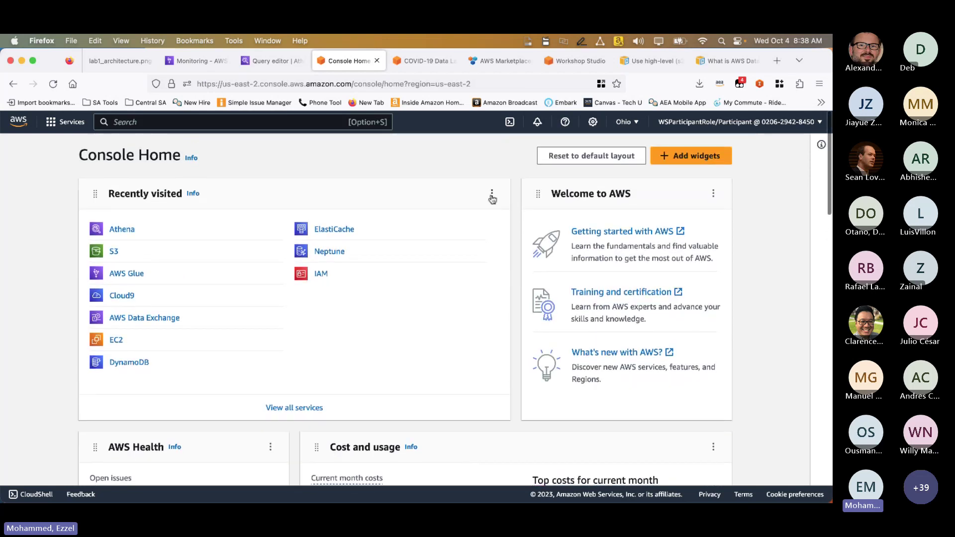
left_click(492, 198)
left_click(492, 197)
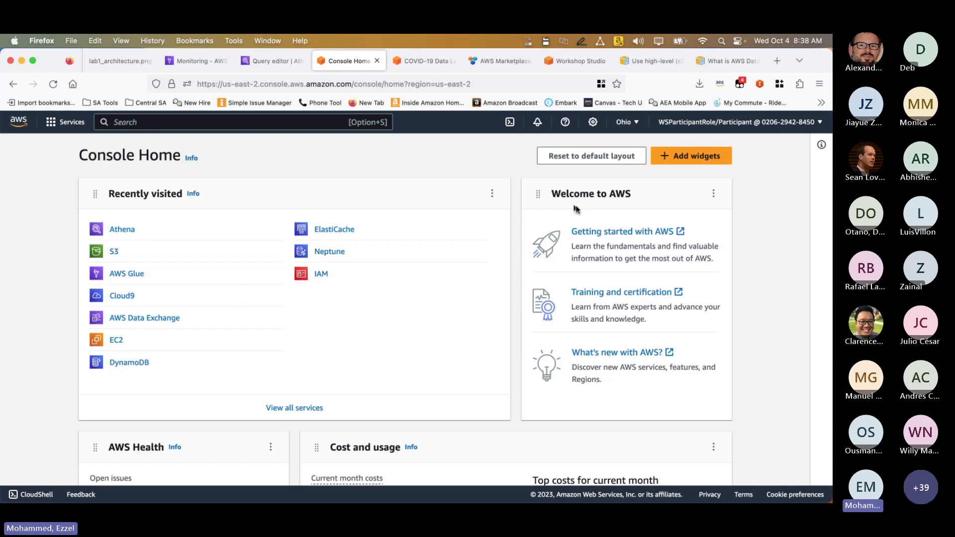
- Examine the Console Home widgets, including AWS Health, Cost and usage, Build a solution and Explore AWS
scroll(497, 315, "down", 3)
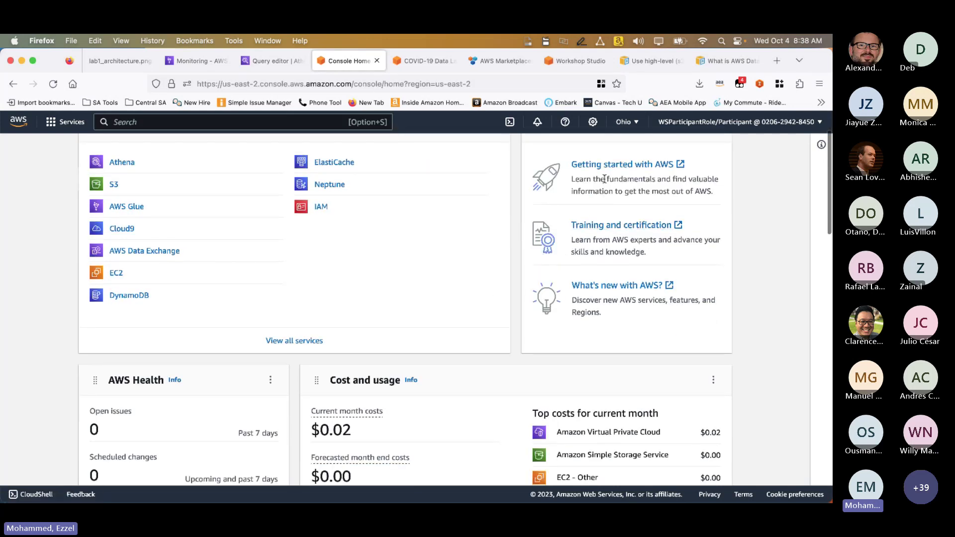
scroll(609, 190, "down", 2)
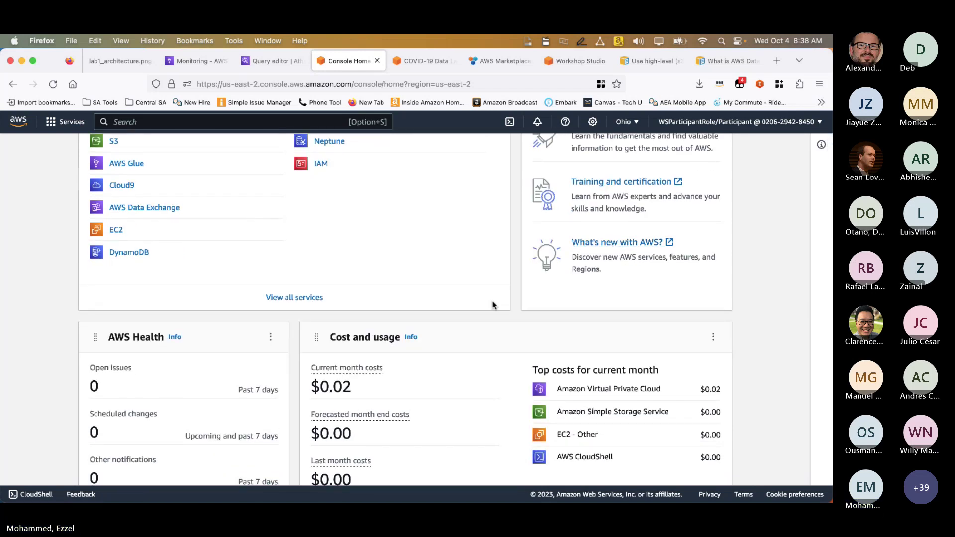
scroll(356, 292, "down", 1)
scroll(356, 292, "down", 1)
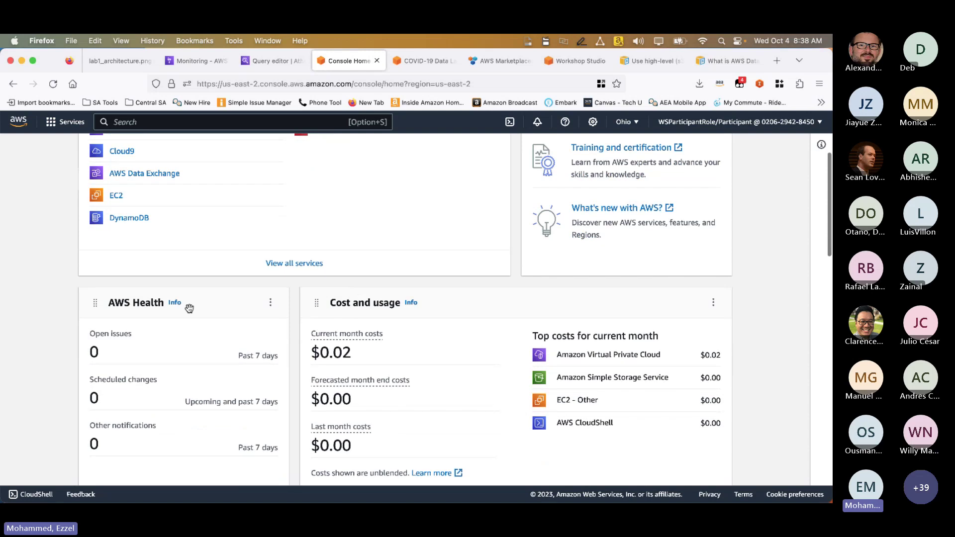
scroll(218, 339, "down", 1)
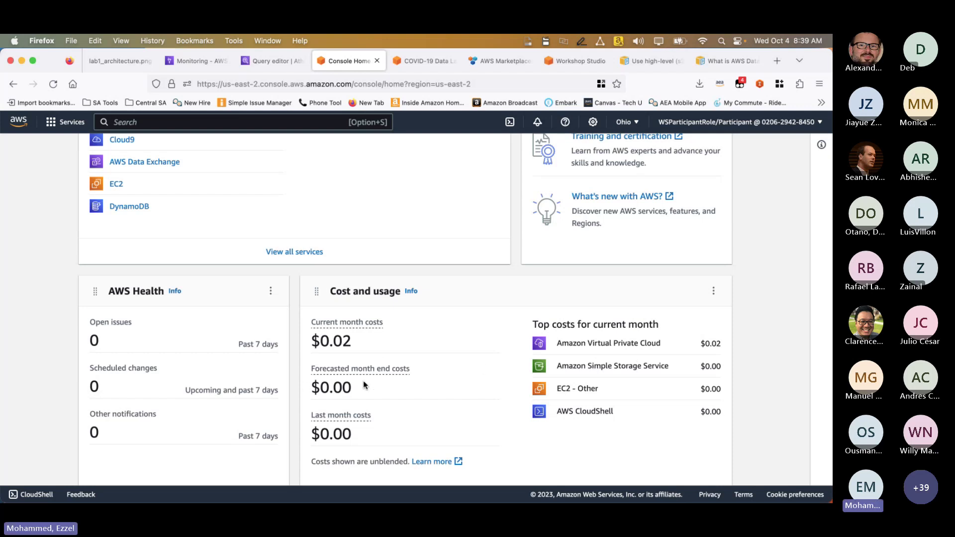
scroll(438, 352, "down", 5)
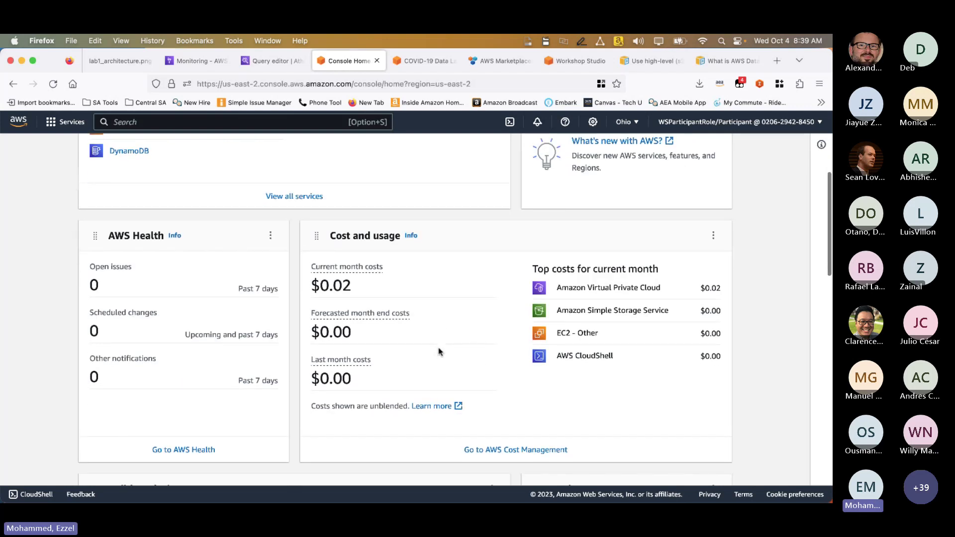
scroll(438, 351, "down", 6)
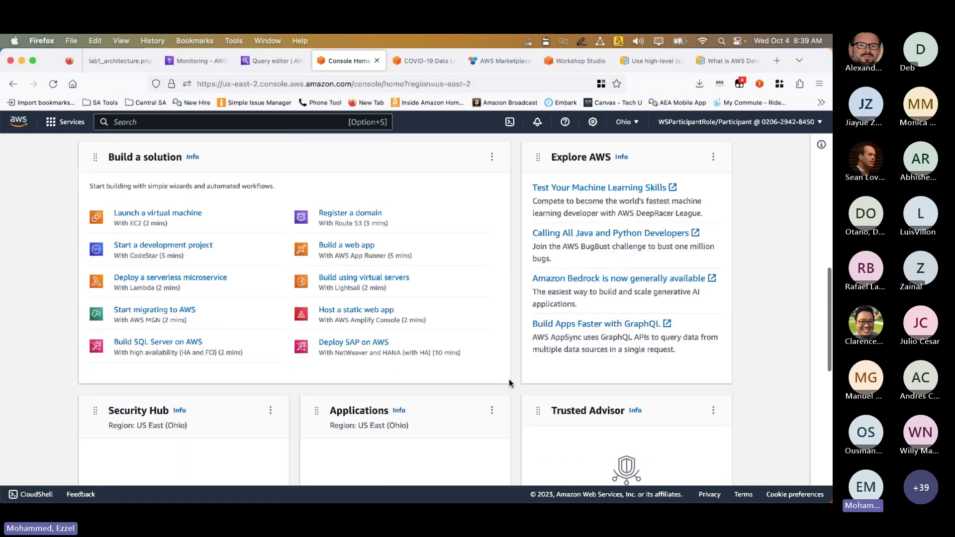
scroll(509, 382, "down", 5)
scroll(509, 382, "up", 15)
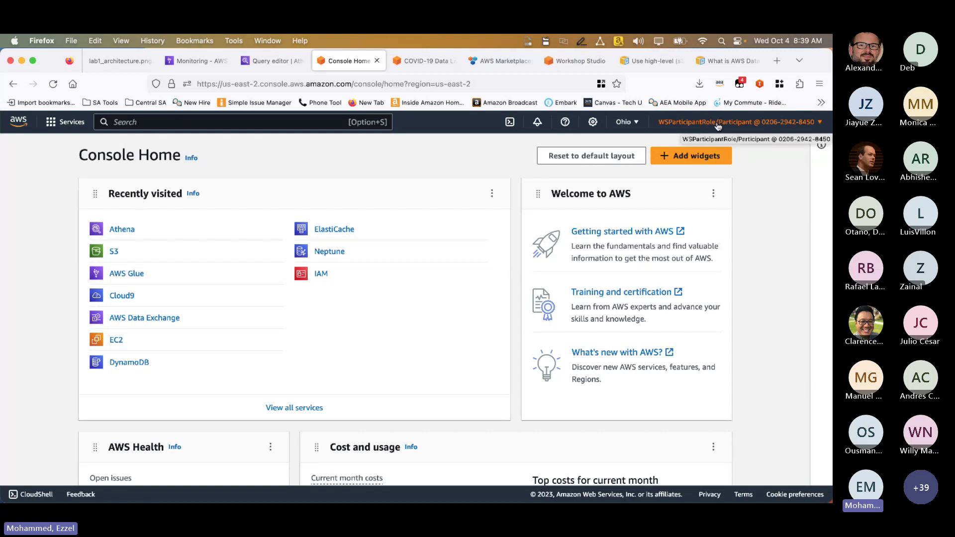
- View the account menu with the account ID, federated user and billing options, and close it again
left_click(718, 123)
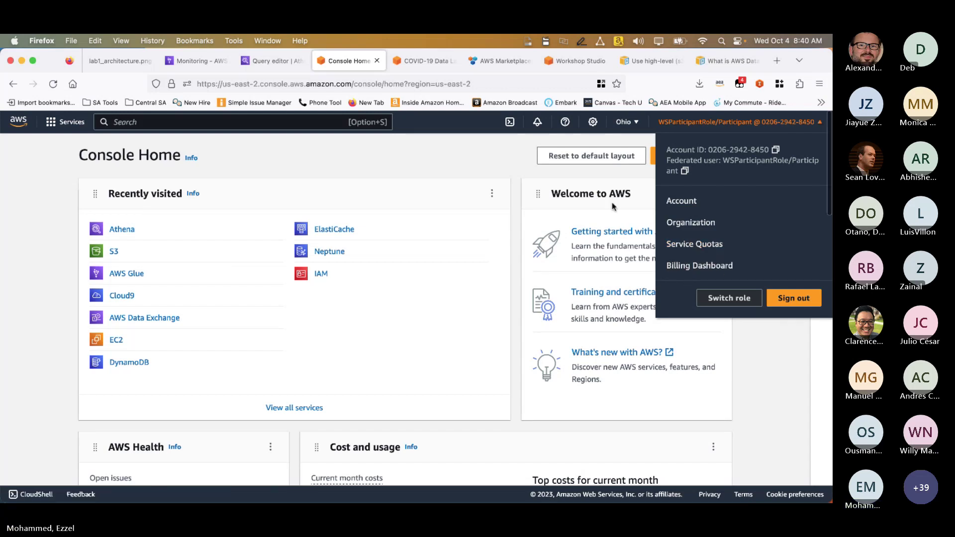
left_click(627, 141)
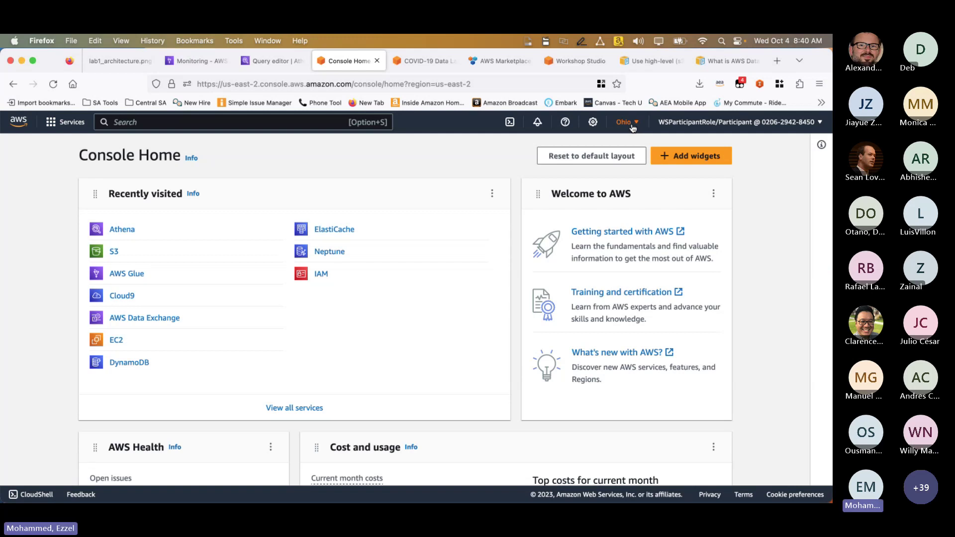
- Examine the list of AWS Regions, from the US Regions down to those not enabled for the account, without switching Region
left_click(632, 126)
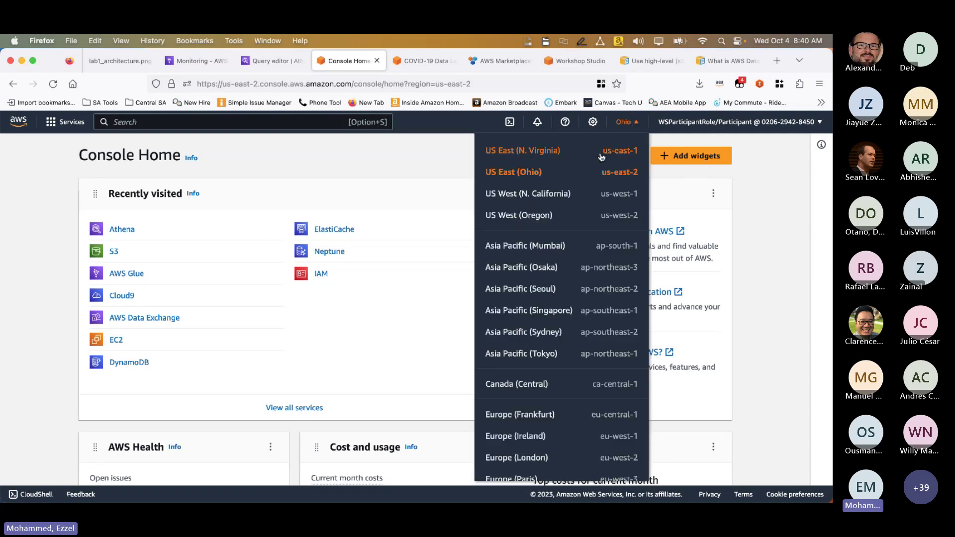
scroll(590, 230, "down", 1)
scroll(590, 230, "down", 5)
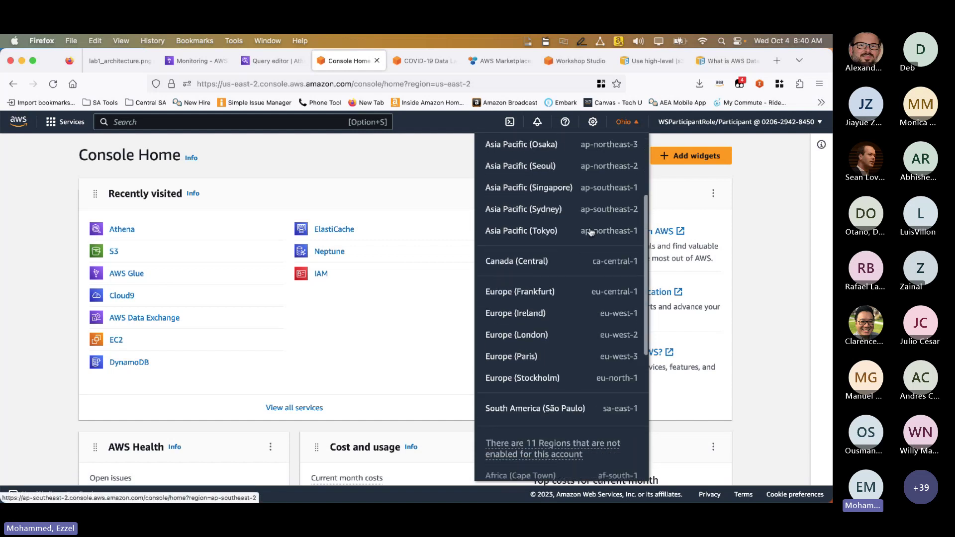
scroll(590, 232, "up", 4)
scroll(560, 175, "up", 1)
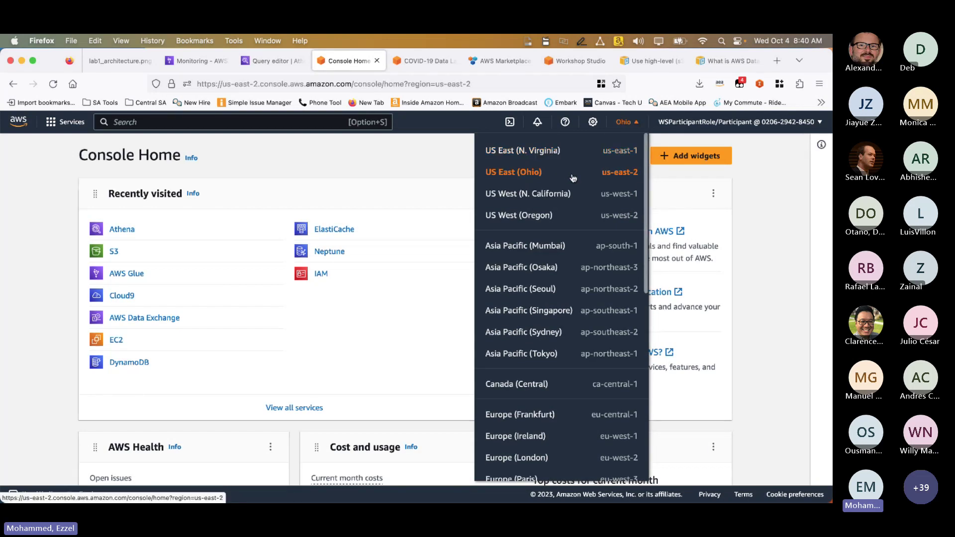
scroll(574, 199, "down", 2)
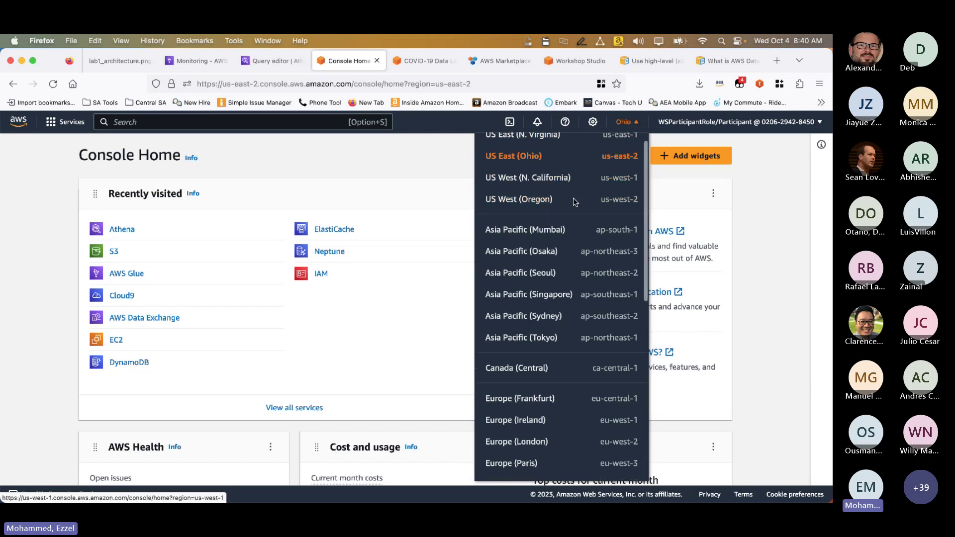
scroll(573, 199, "down", 2)
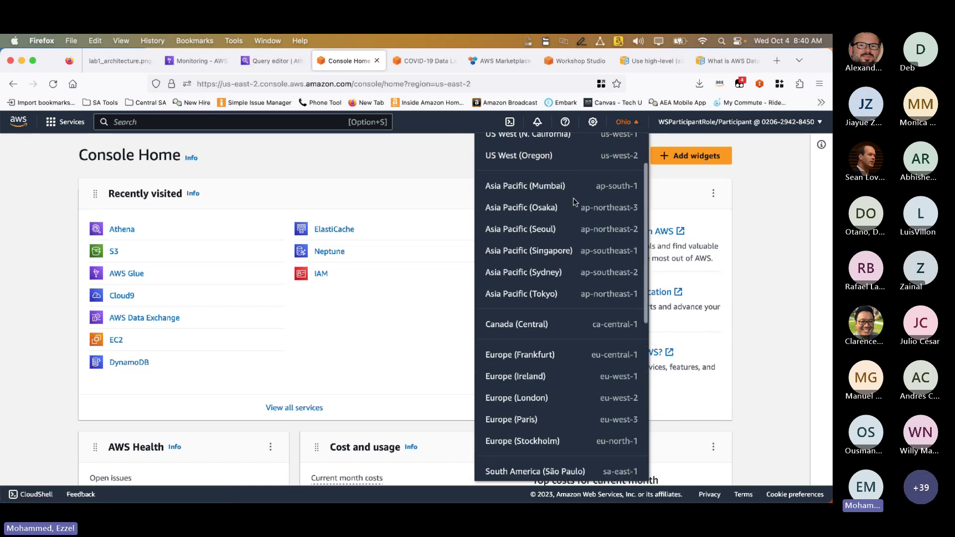
scroll(589, 333, "down", 6)
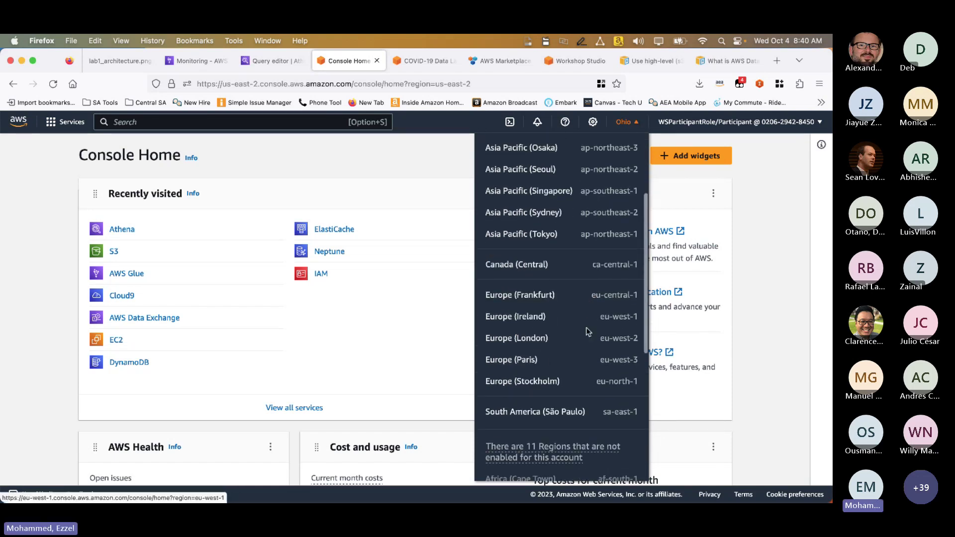
scroll(592, 372, "down", 5)
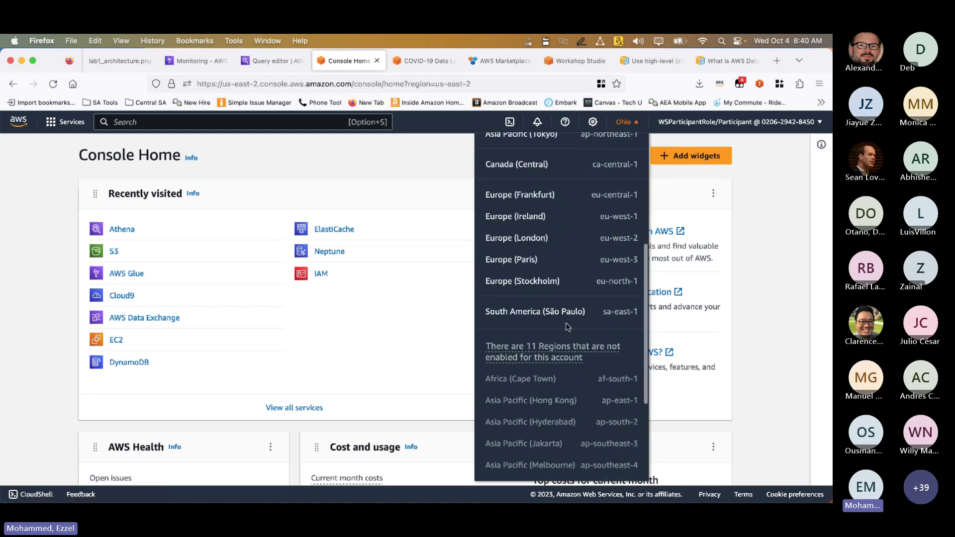
scroll(574, 319, "down", 2)
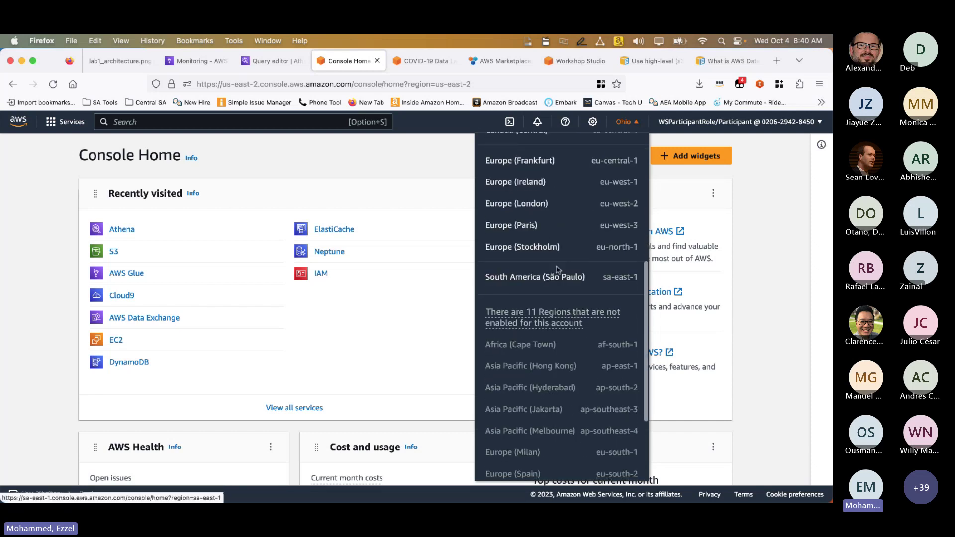
scroll(577, 298, "down", 5)
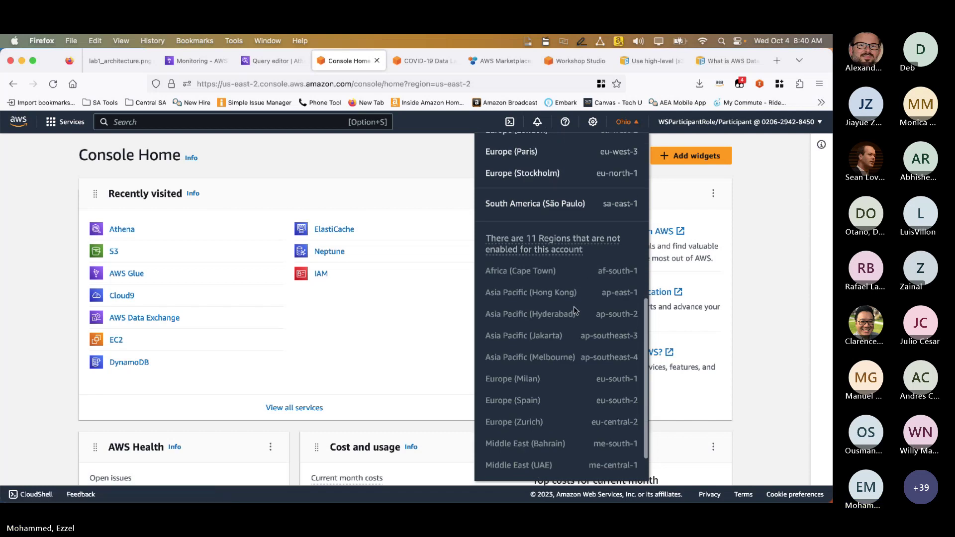
scroll(574, 306, "down", 3)
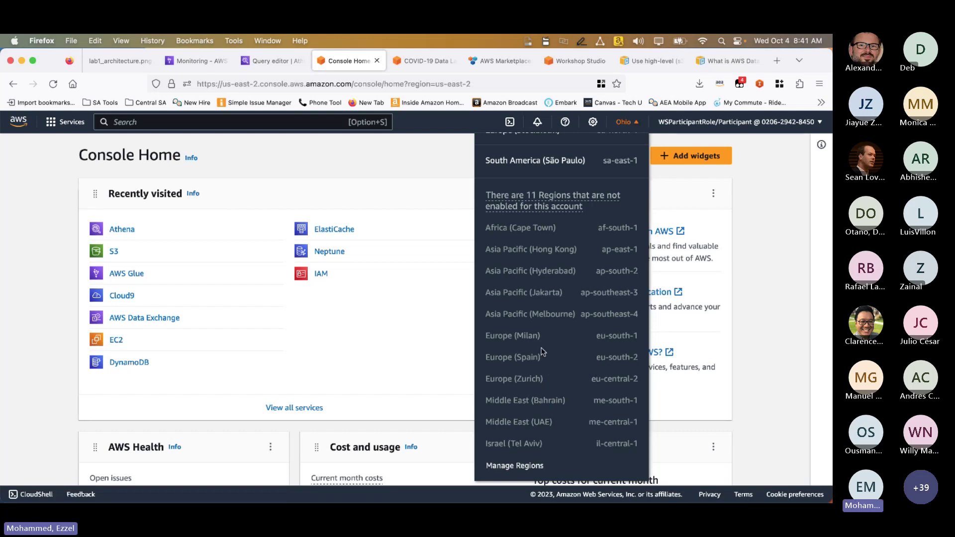
scroll(552, 310, "up", 3)
scroll(552, 310, "up", 10)
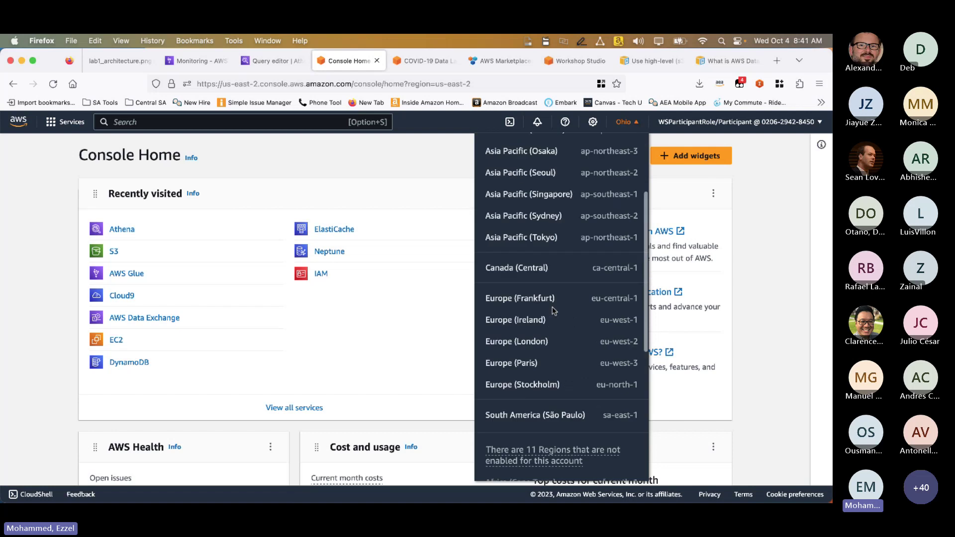
left_click(443, 269)
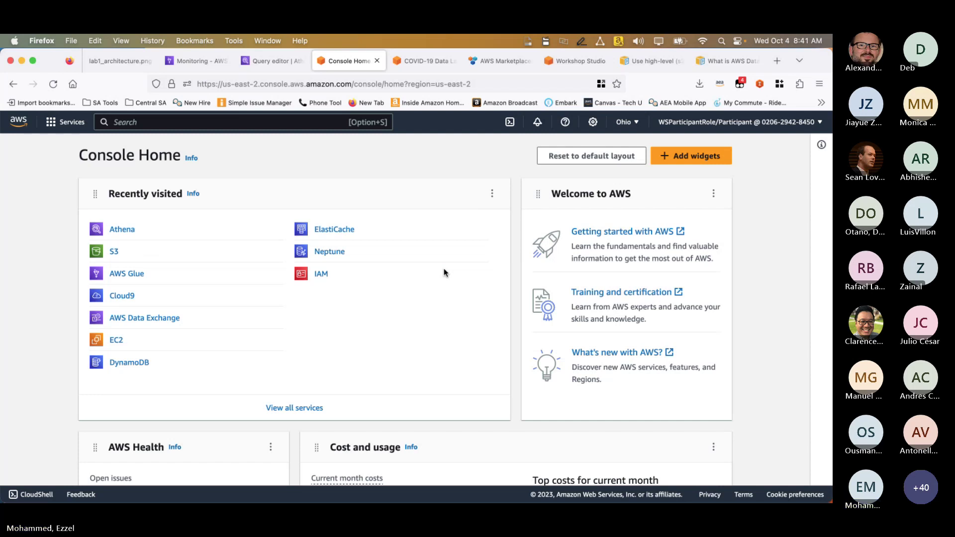
- Search the console for "Amazon Simple" and close the search results
left_click(289, 121)
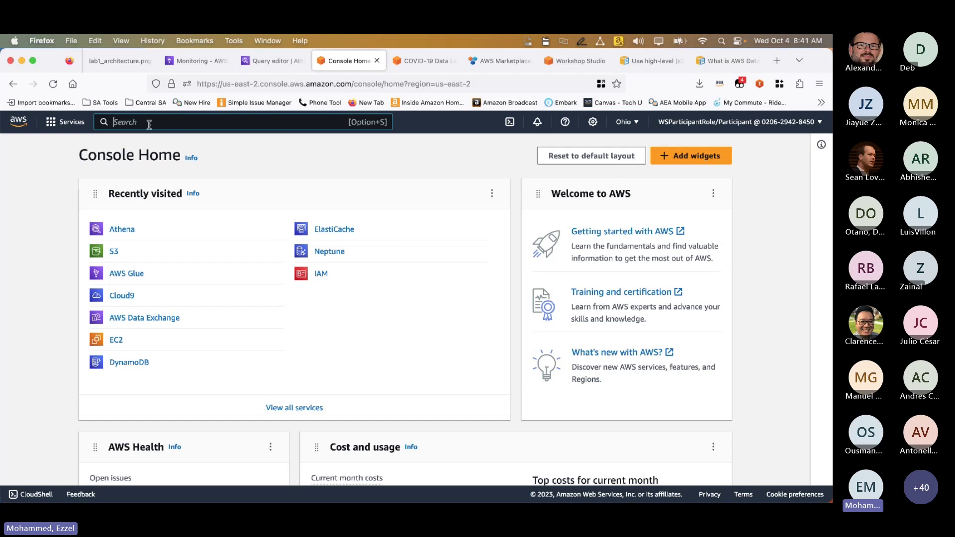
type("Amazon Simple")
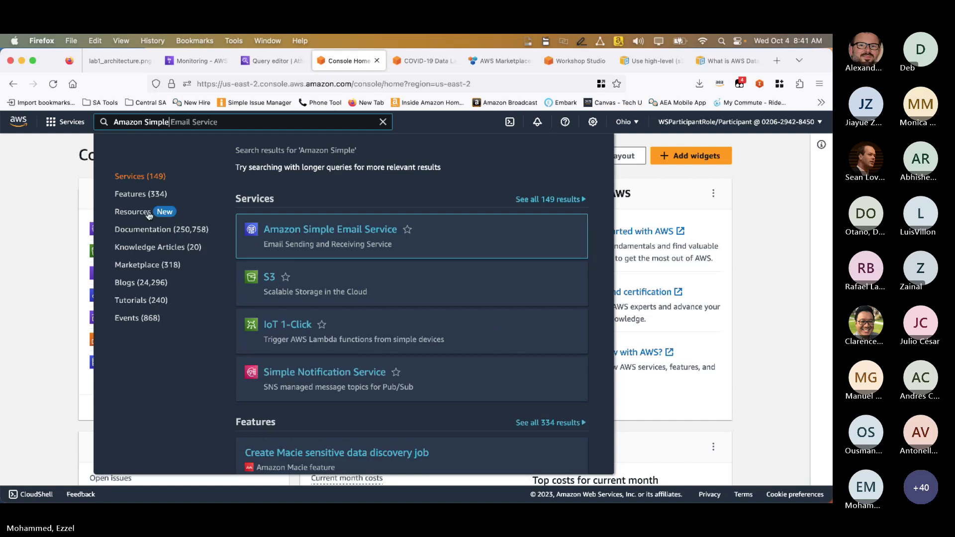
left_click(68, 141)
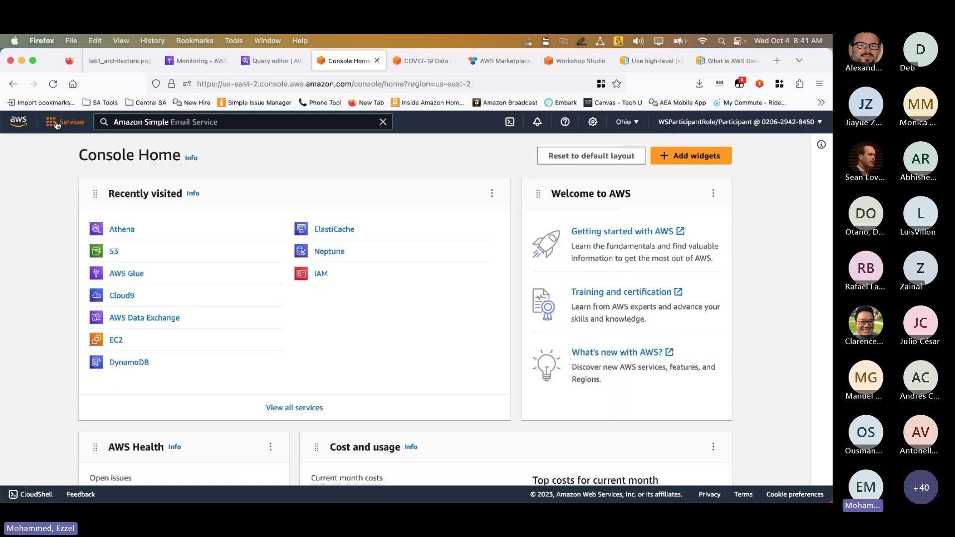
- Browse the console's service categories, viewing the services under Analytics, Database and Developer Tools
left_click(56, 125)
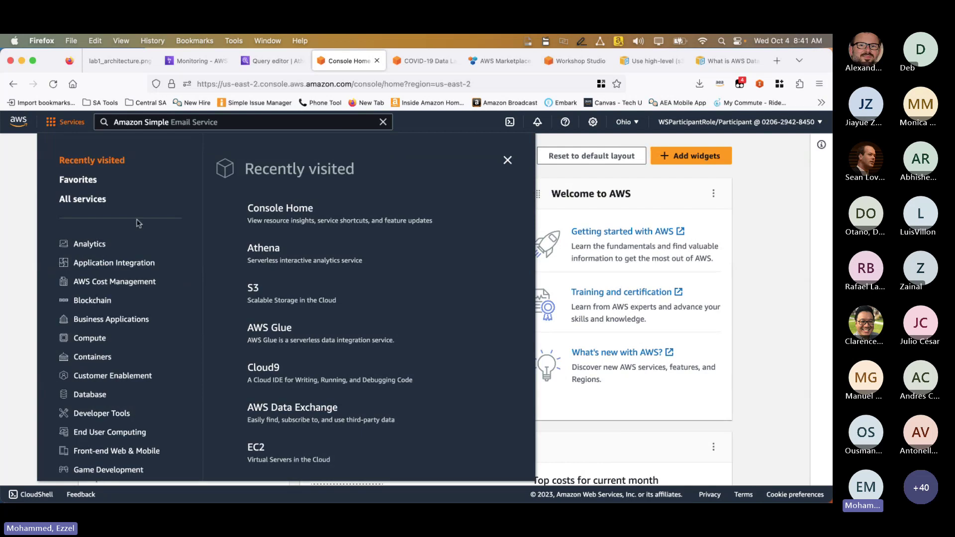
scroll(138, 223, "down", 2)
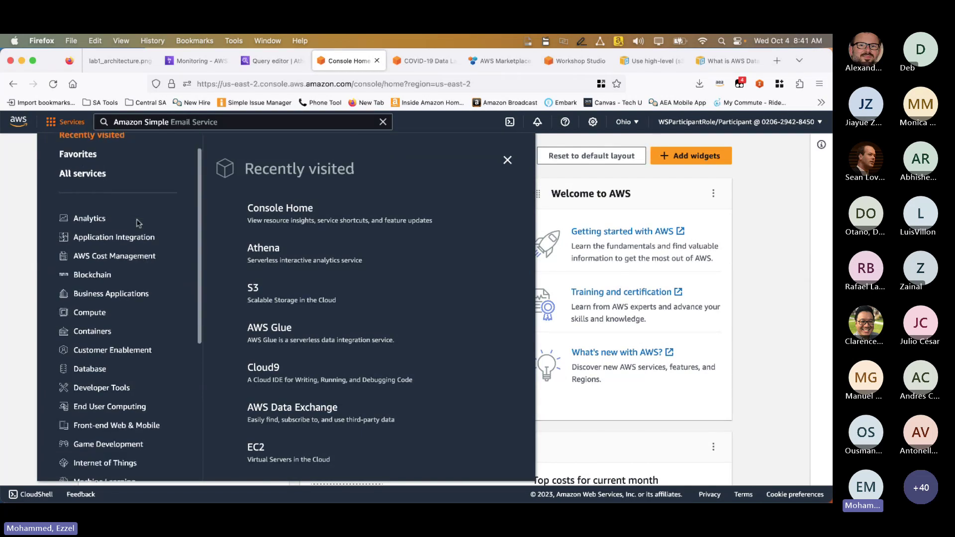
scroll(137, 223, "down", 1)
scroll(138, 224, "down", 1)
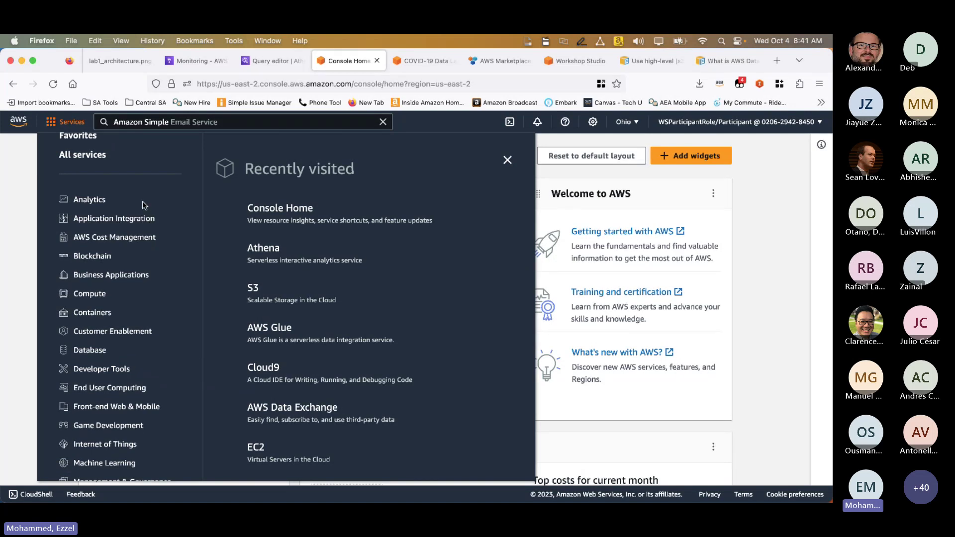
left_click(102, 201)
scroll(114, 224, "down", 1)
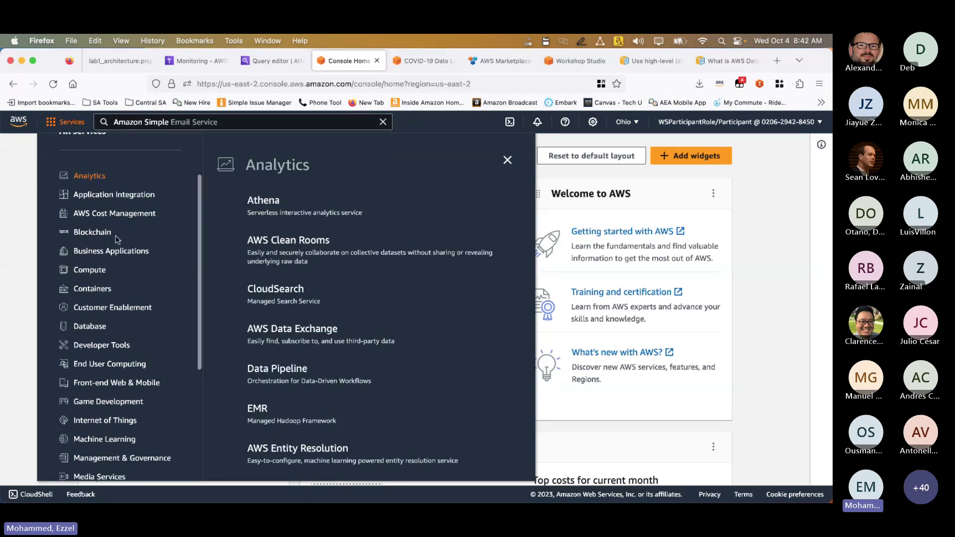
left_click(92, 326)
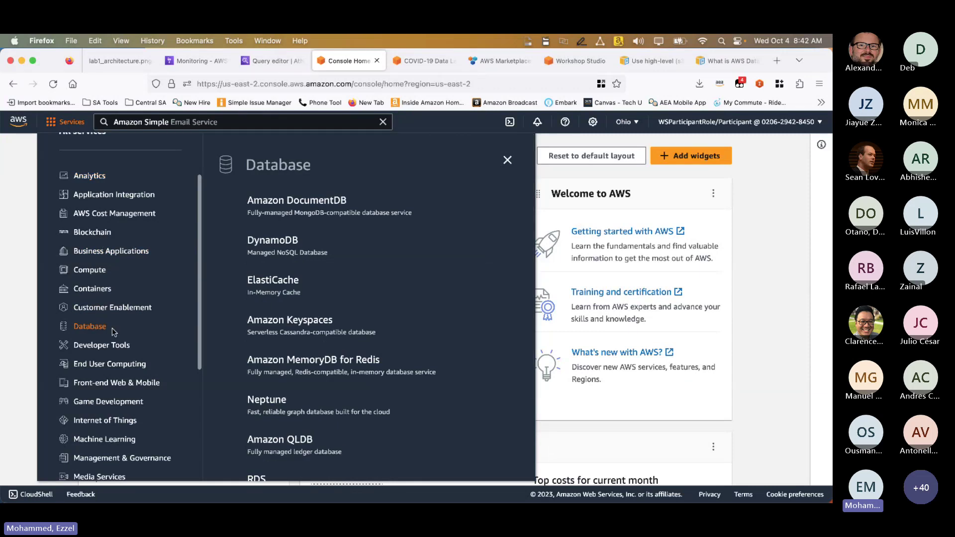
left_click(117, 348)
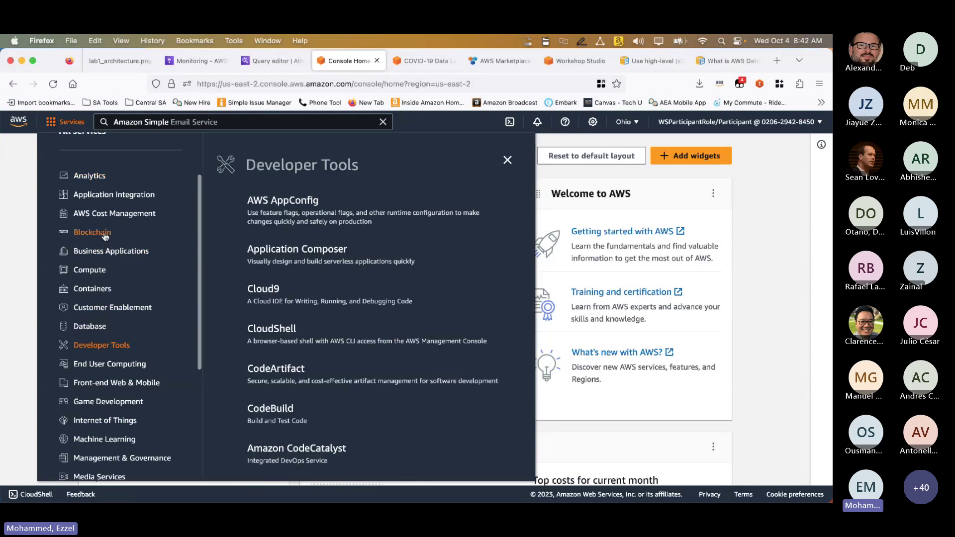
- View the services under the Blockchain, Internet of Things and Storage categories, and close the services list
left_click(92, 231)
scroll(127, 368, "down", 2)
left_click(126, 368)
scroll(128, 396, "down", 4)
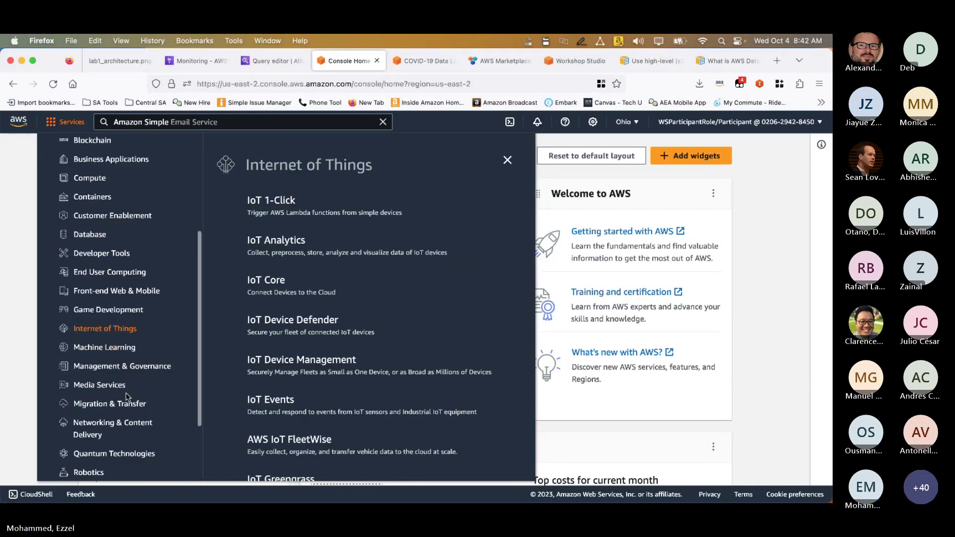
scroll(266, 308, "down", 4)
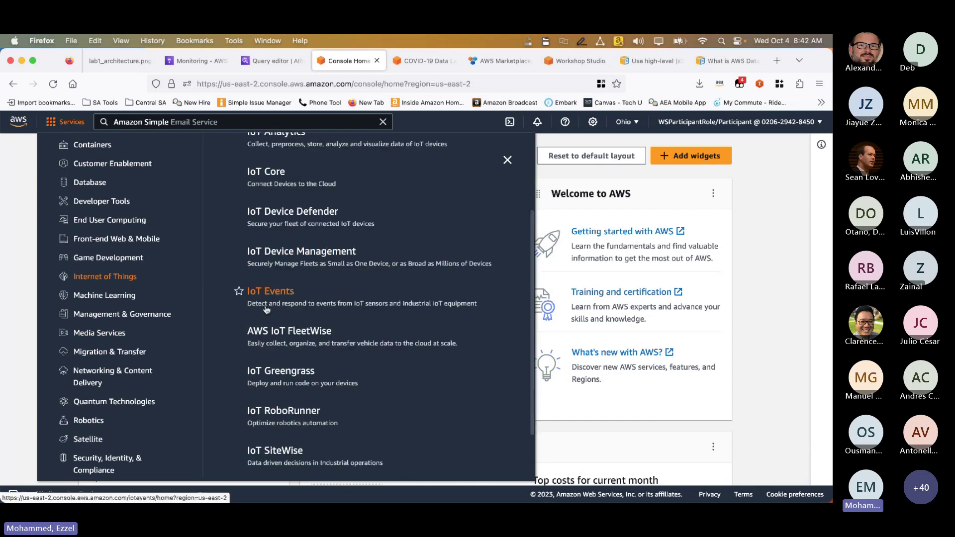
scroll(106, 341, "down", 2)
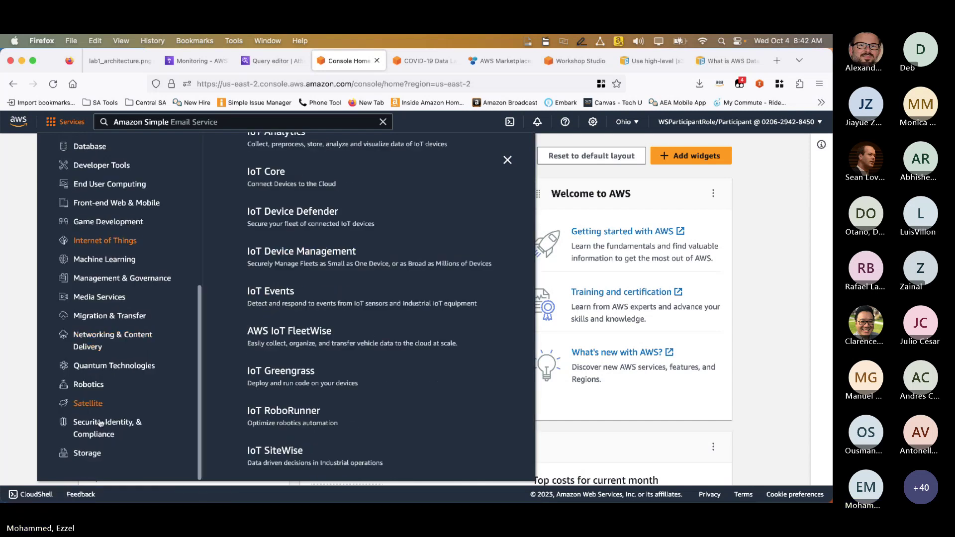
left_click(90, 453)
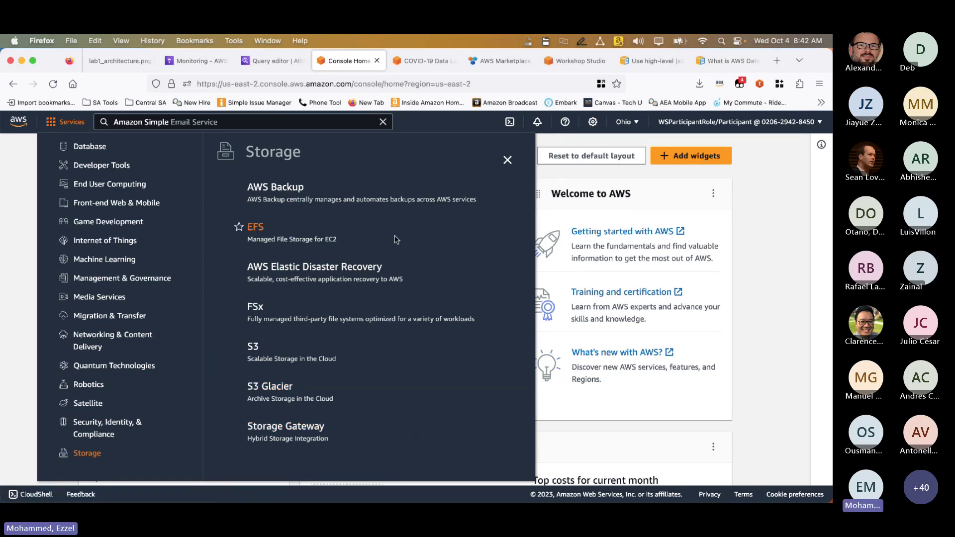
left_click(544, 208)
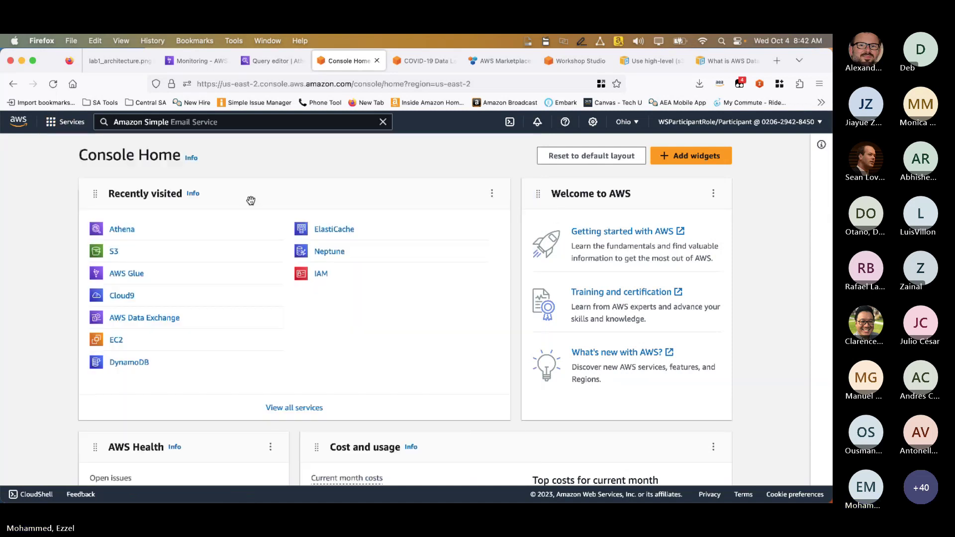
- Open S3 from the recently visited services, and switch to the COVID-19 Data Lake page of the Registry of Open Data
left_click(116, 252)
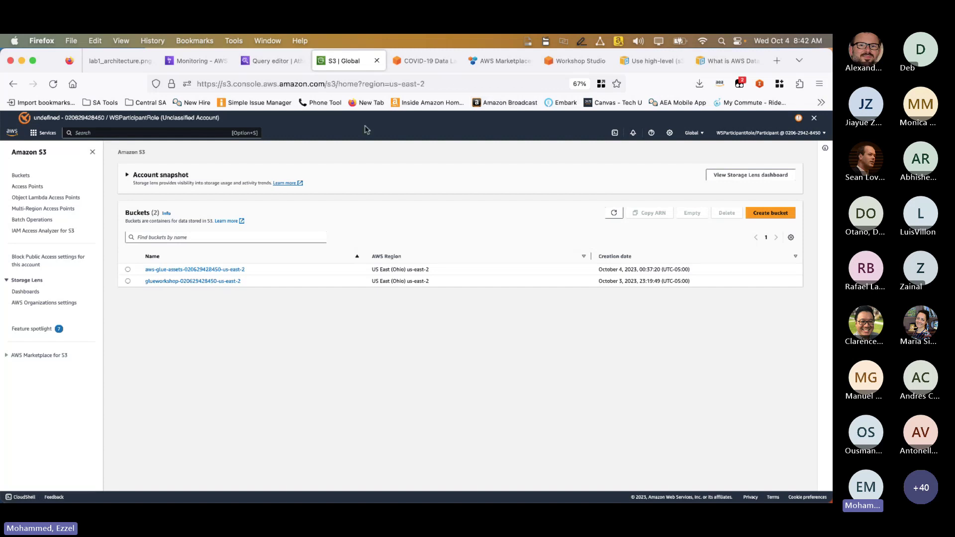
left_click(426, 61)
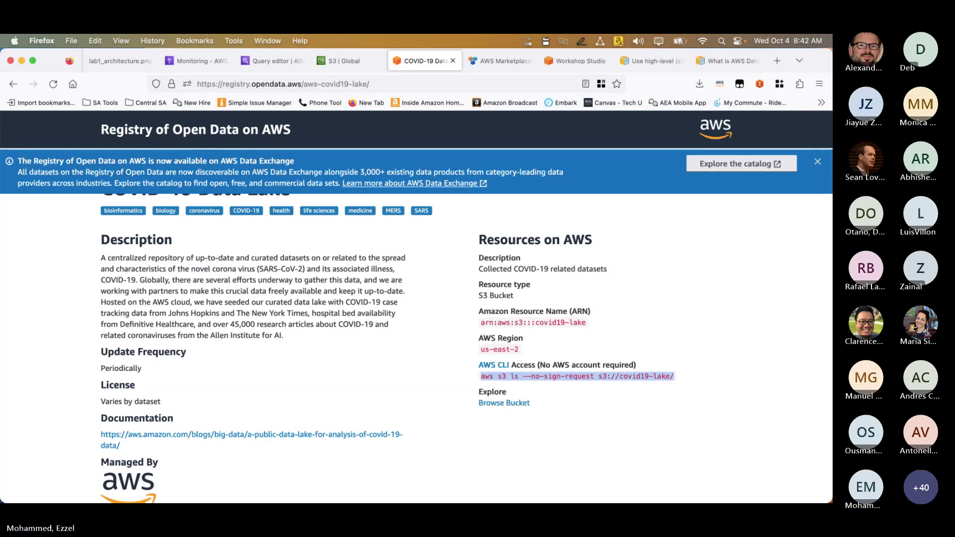
key("super+Tab")
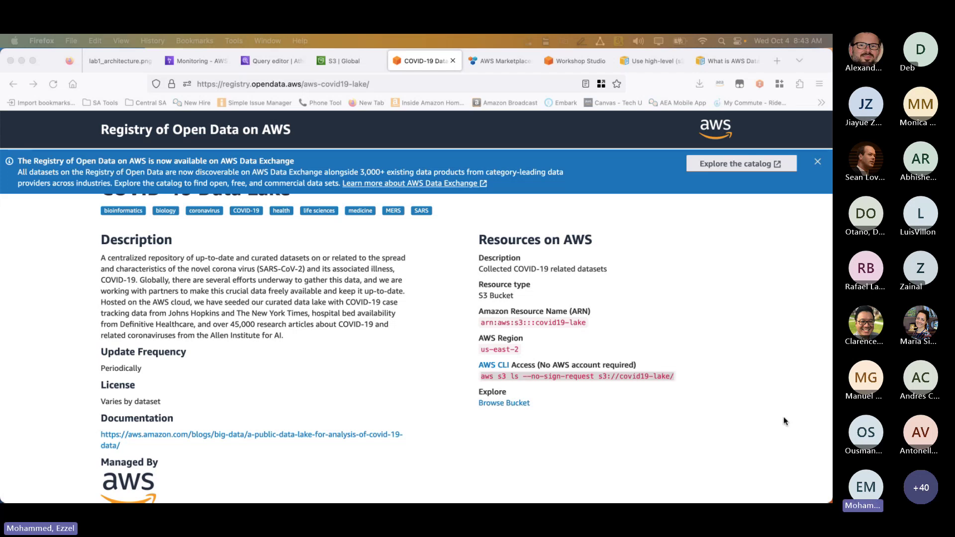
scroll(363, 373, "up", 1)
scroll(363, 373, "down", 1)
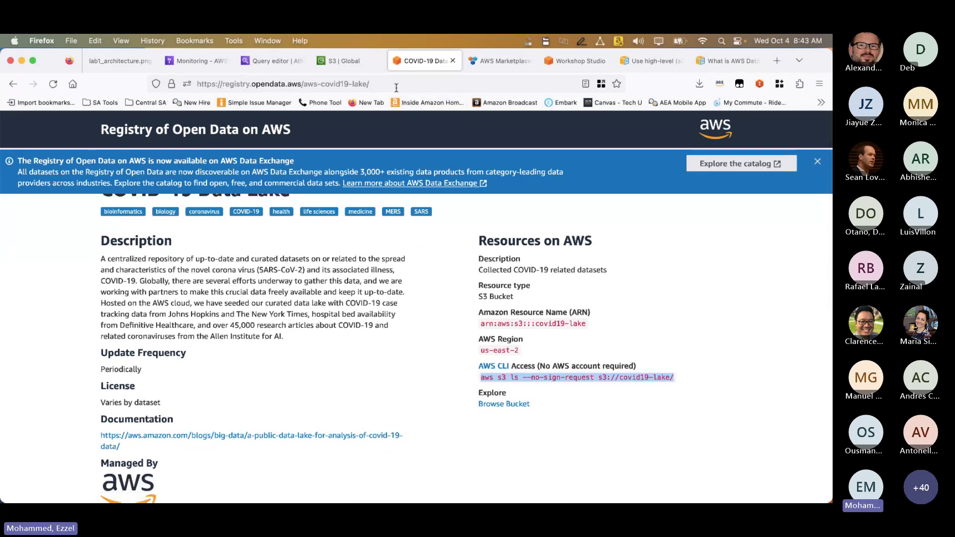
- Shorten the page address to registry.opendata.aws to load the registry's home page, and select that address
left_click_drag(396, 88, 300, 87)
key("BackSpace")
key("Return")
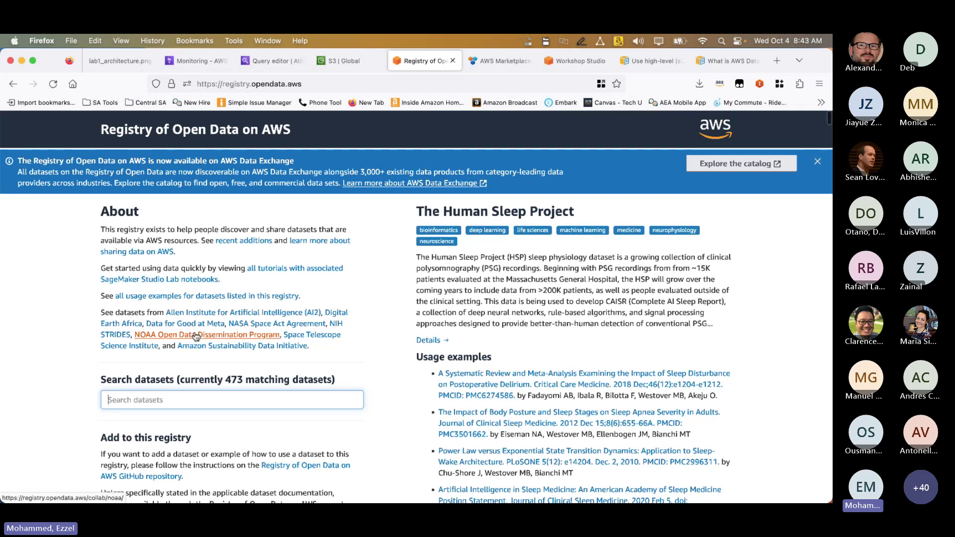
key("super+l")
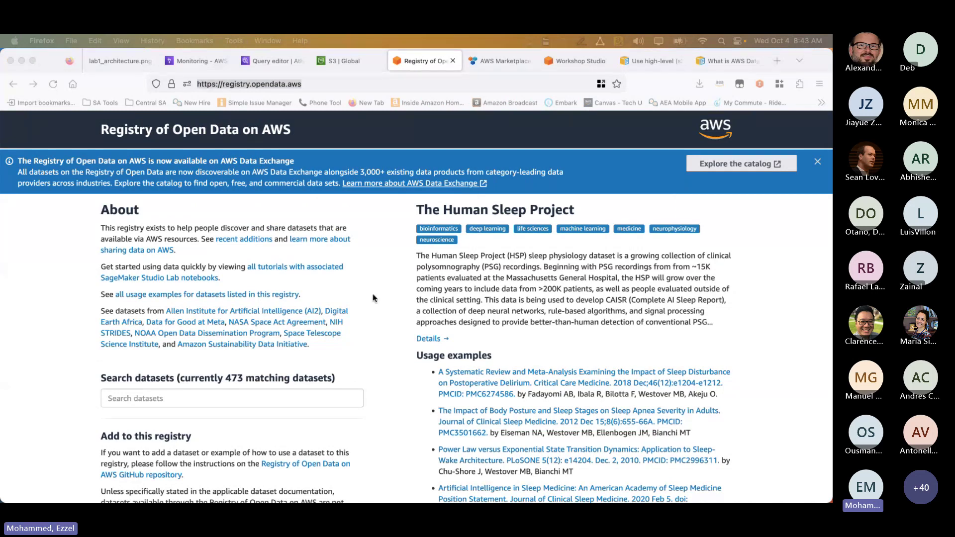
- Search the registry's datasets for "Covid-19 data lake" and open the COVID-19 Data Lake dataset
scroll(372, 298, "down", 2)
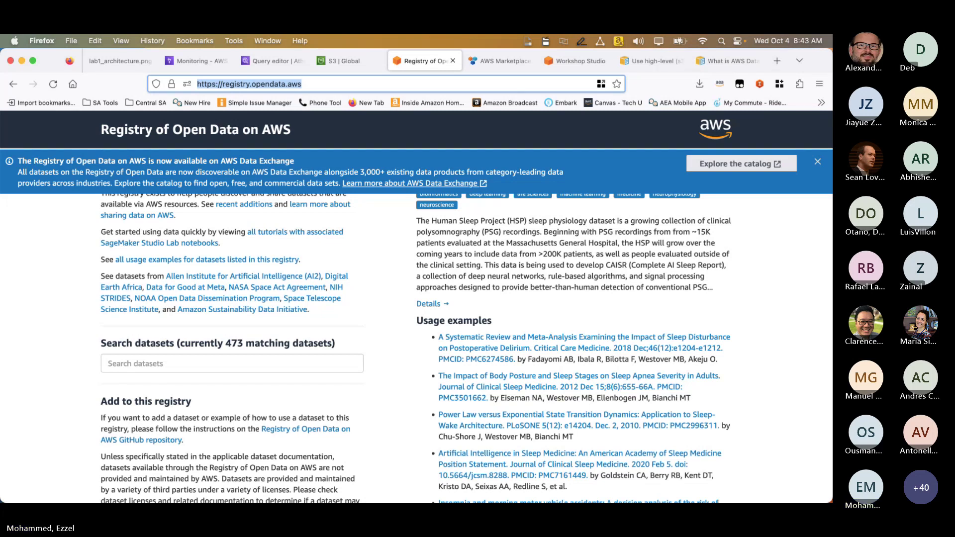
left_click(299, 356)
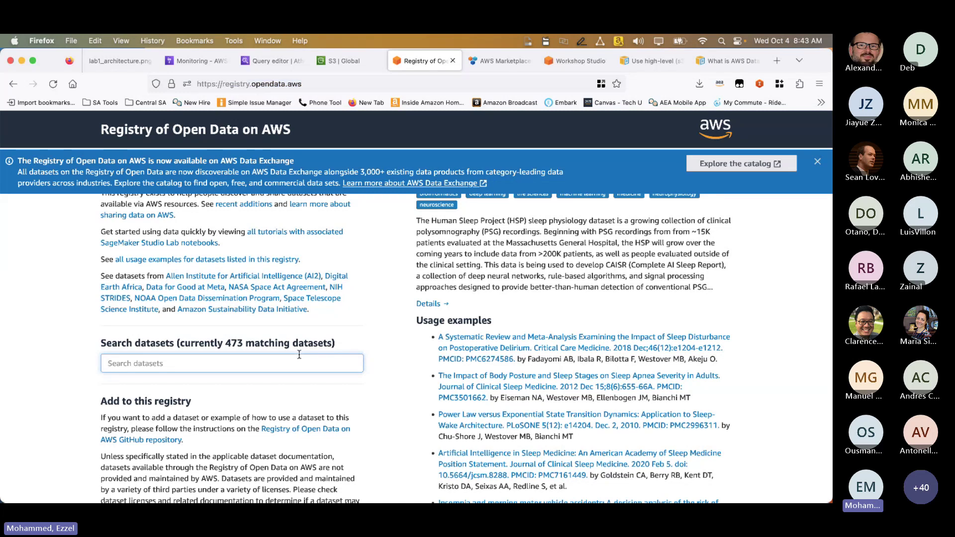
scroll(298, 356, "down", 1)
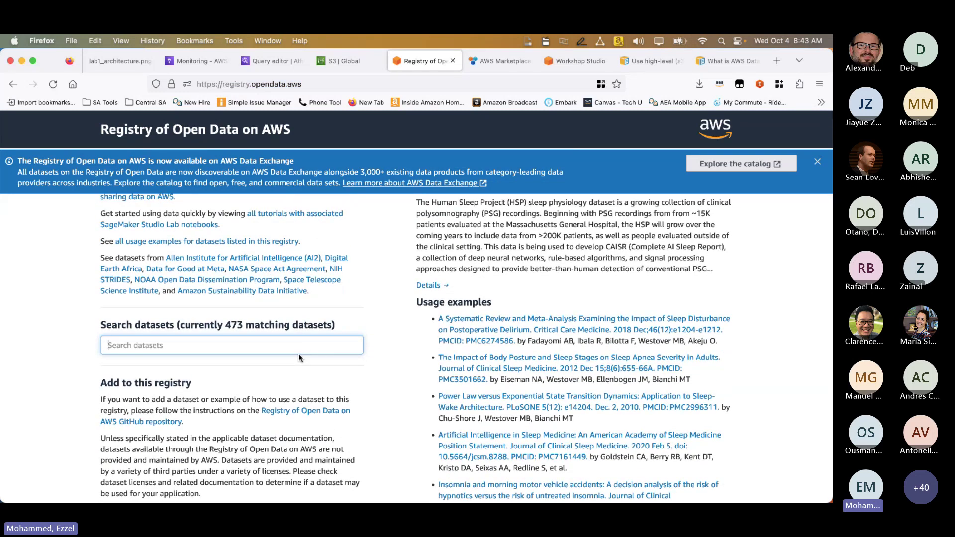
type("Covi")
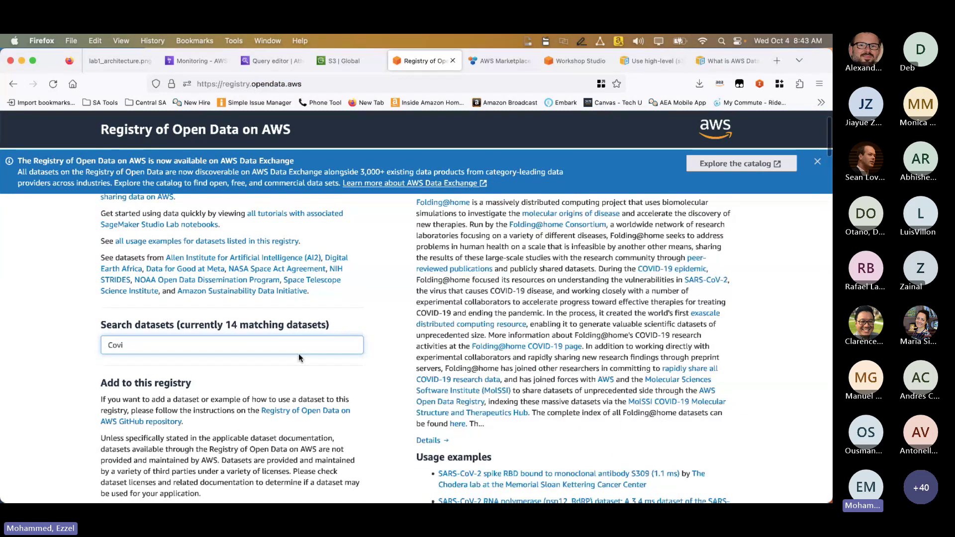
type("d-19")
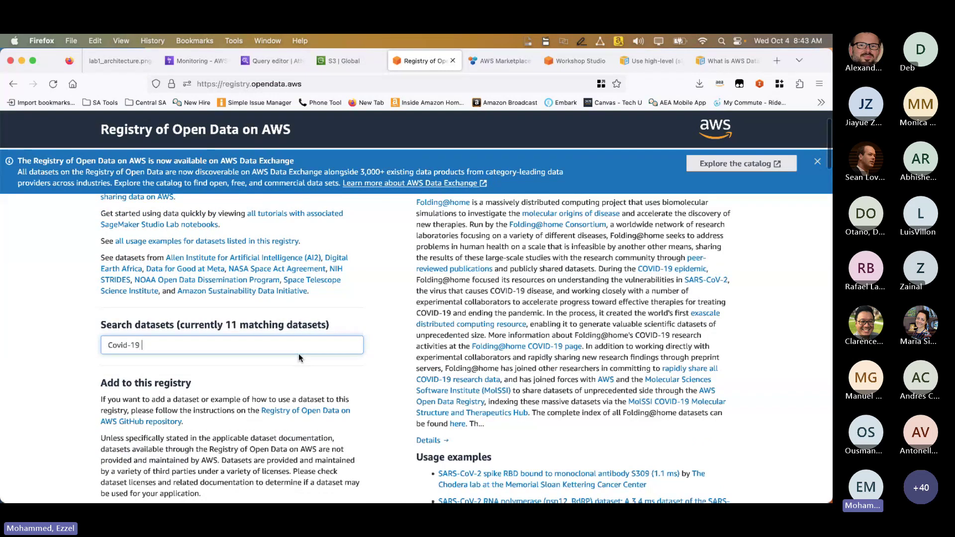
type(" data lake")
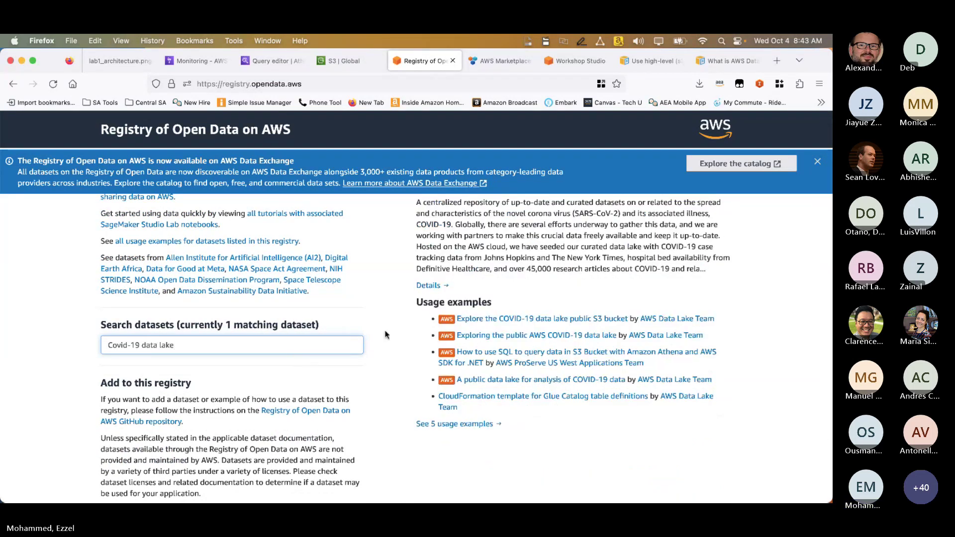
scroll(385, 335, "up", 3)
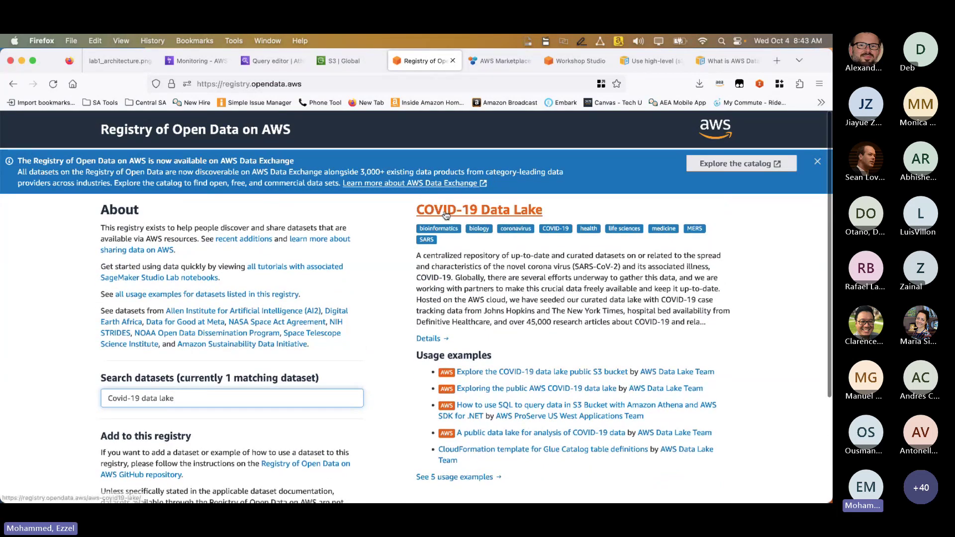
left_click(444, 213)
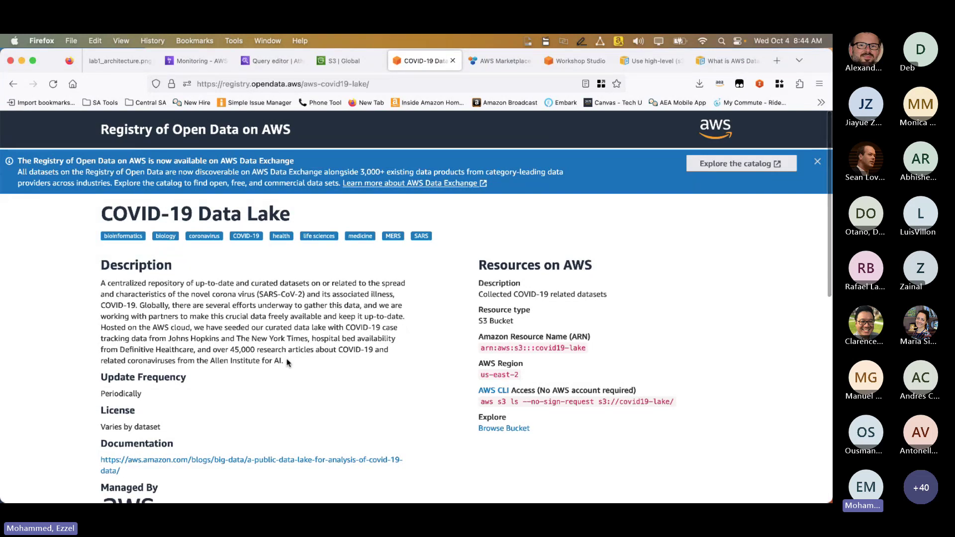
- Examine the dataset's description and resources, highlighting the update frequency and the AWS CLI access command
scroll(283, 364, "down", 1)
scroll(287, 363, "down", 3)
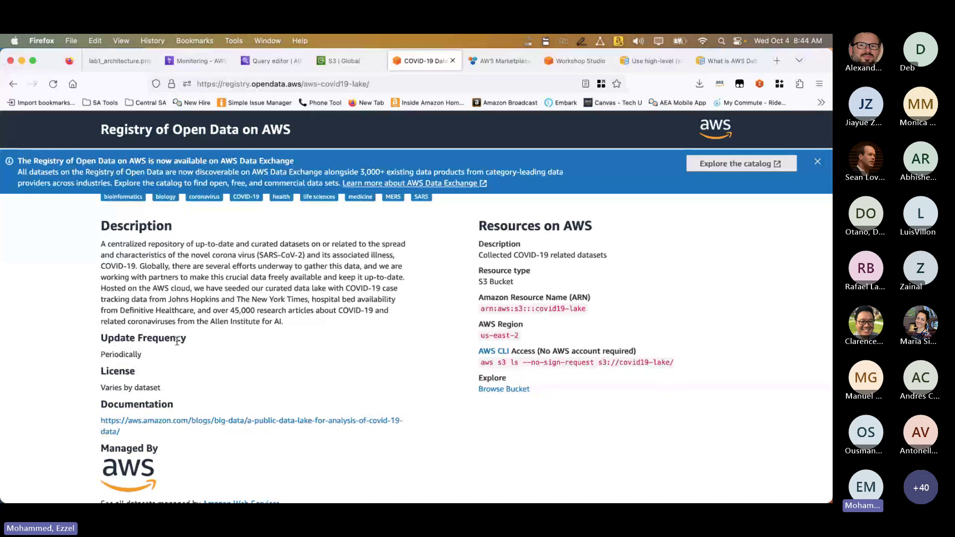
double_click(125, 354)
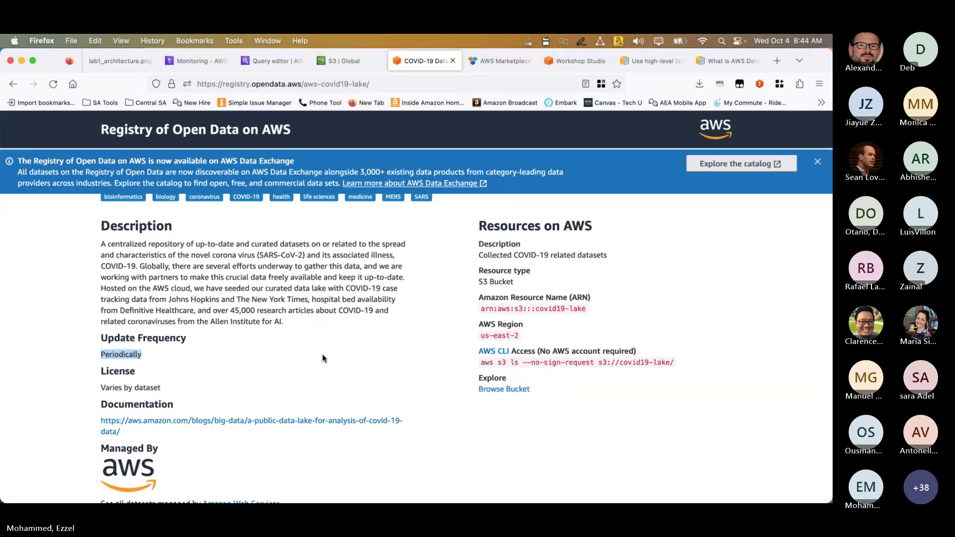
scroll(358, 353, "down", 1)
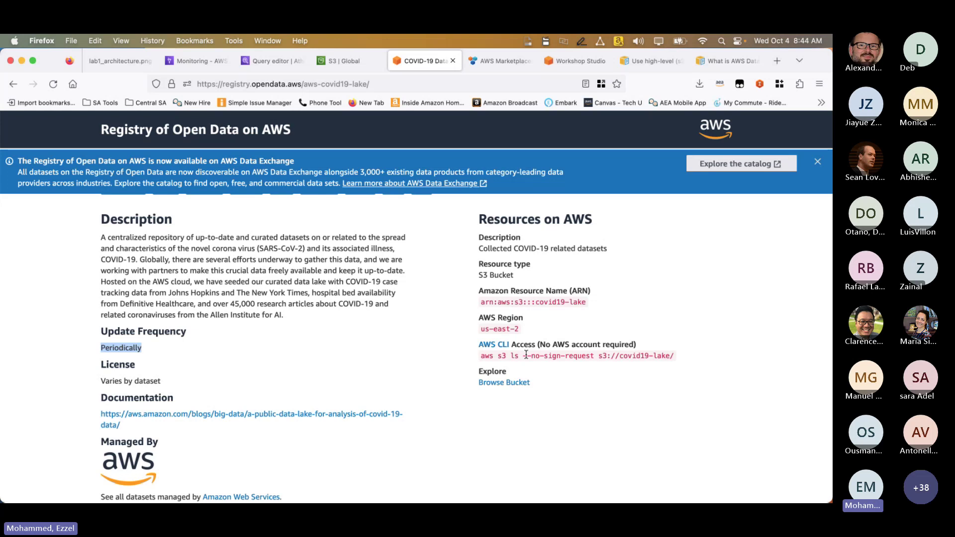
left_click(482, 357)
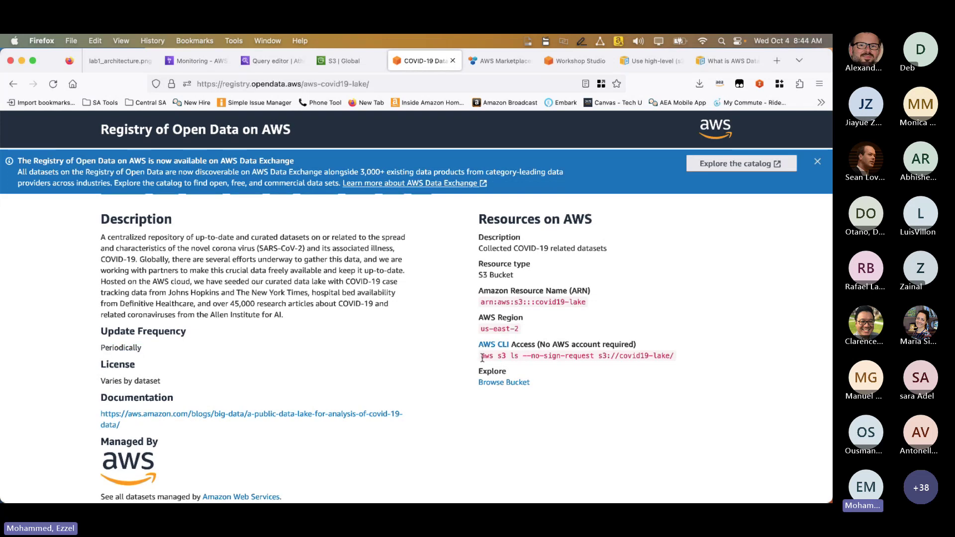
left_click_drag(482, 358, 675, 357)
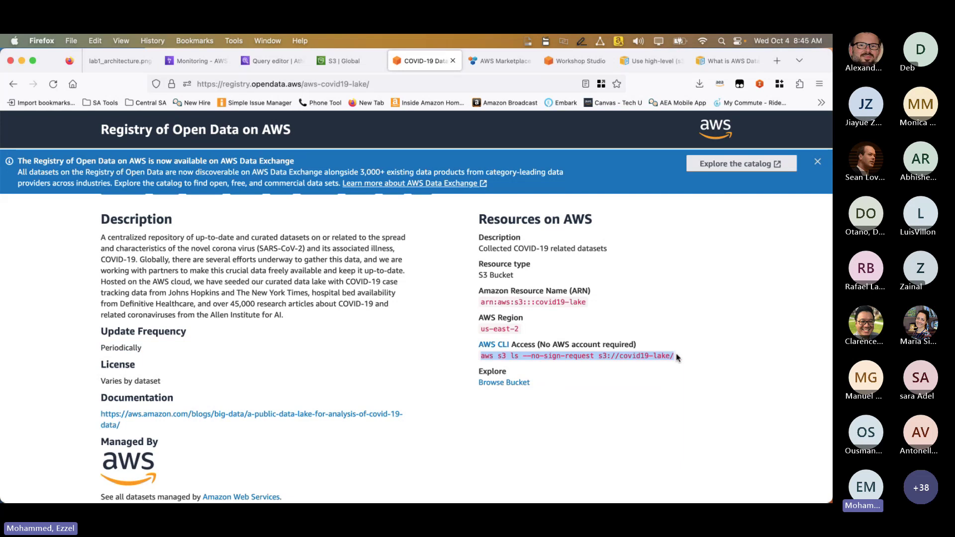
- Open the dataset's Browse Bucket link in a new tab and look through the folders of the covid19-lake bucket
right_click(515, 387)
left_click(539, 294)
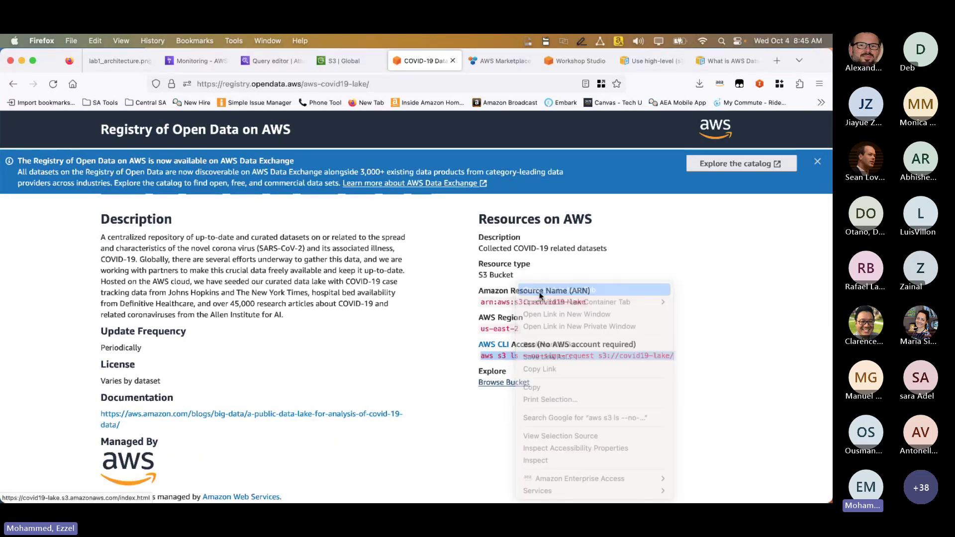
left_click(460, 61)
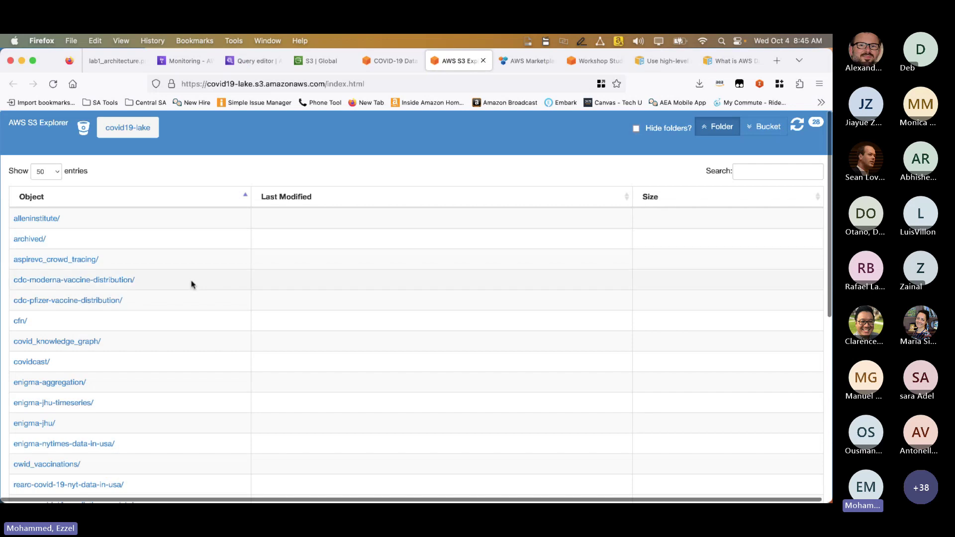
scroll(192, 284, "down", 2)
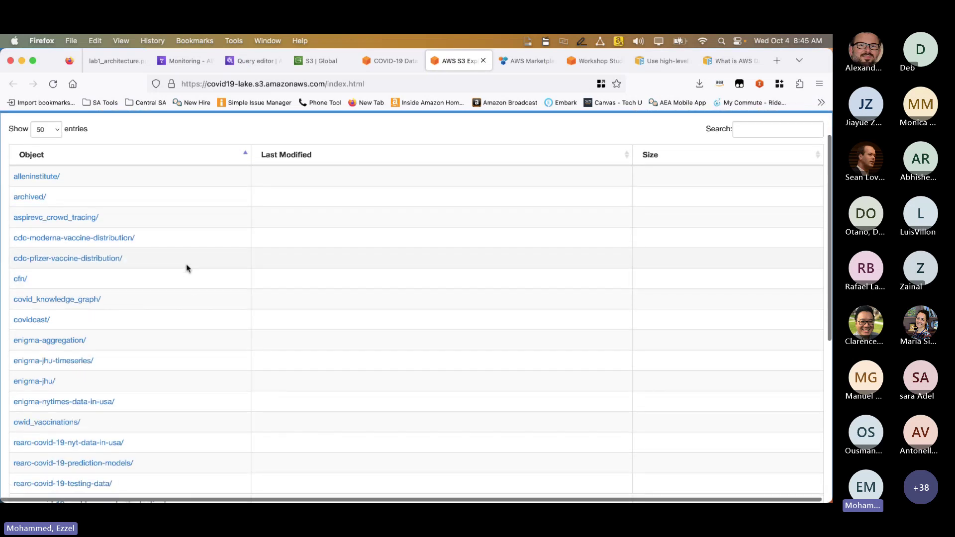
scroll(187, 268, "down", 3)
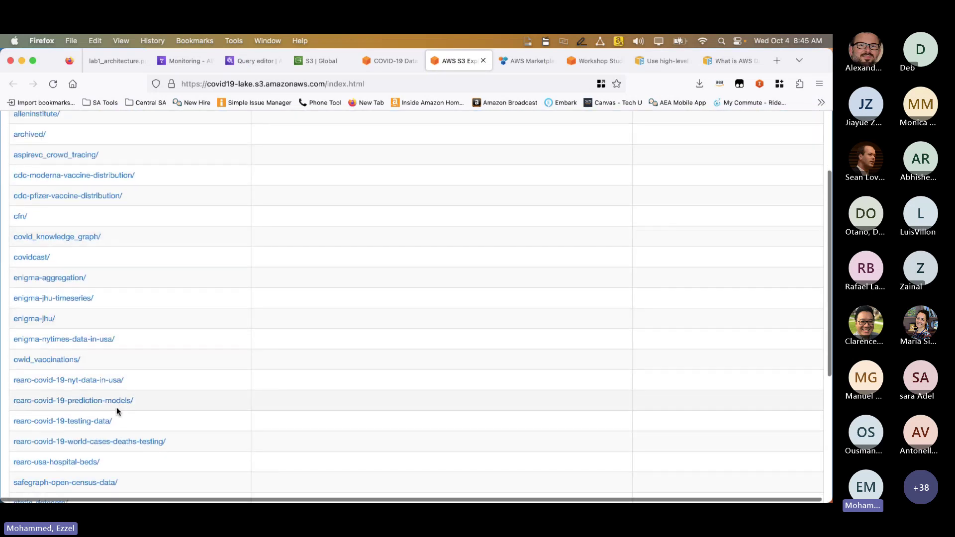
scroll(119, 409, "down", 1)
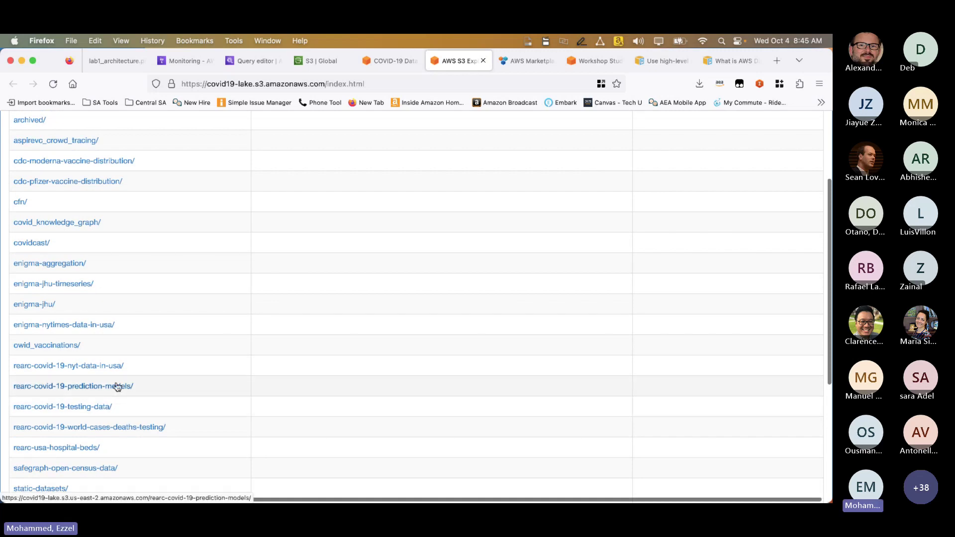
- Browse the covid19-lake bucket down to the us-states folder inside rearc-covid-19-nyt-data-in-usa/json
left_click(98, 367)
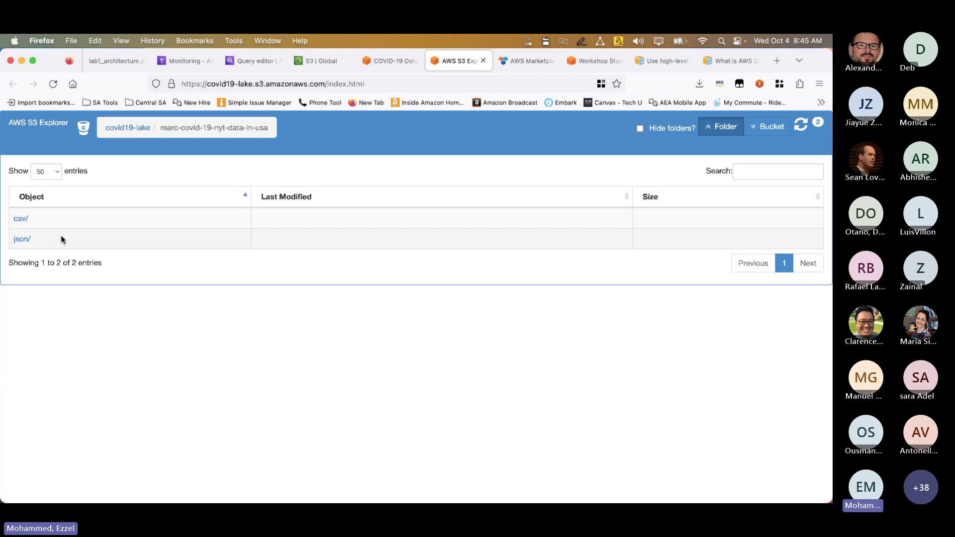
left_click(22, 239)
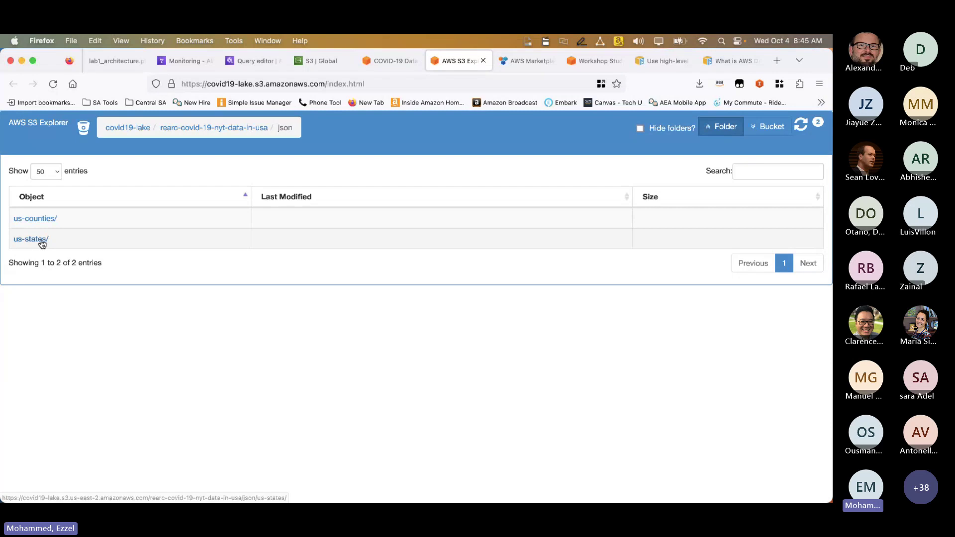
left_click(40, 241)
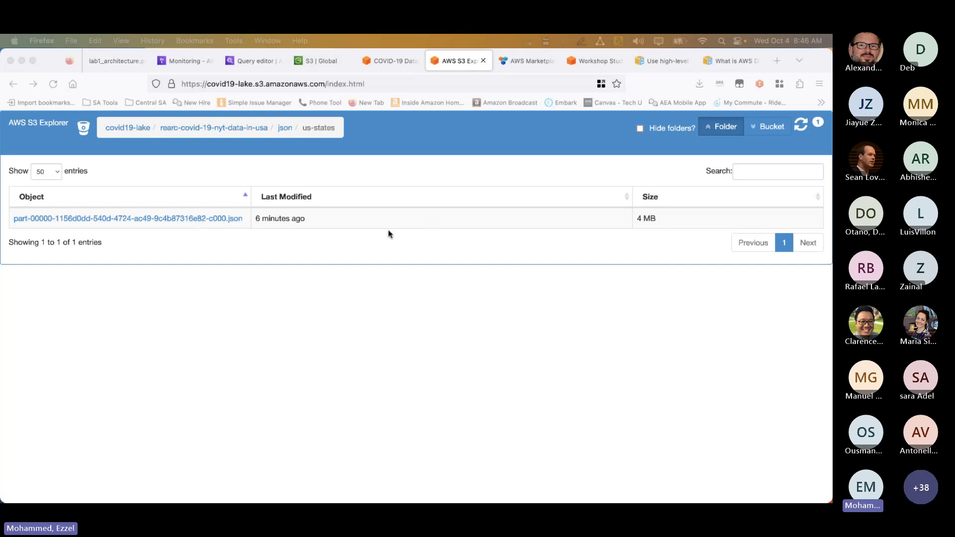
- Return to the COVID-19 Data Lake page of the registry and open the AWS Data Exchange catalog from its banner
left_click(522, 65)
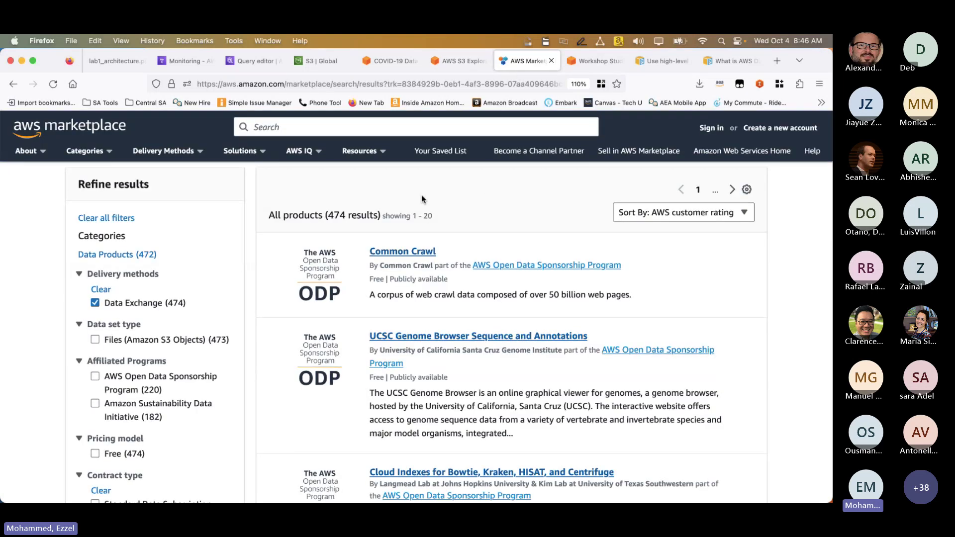
left_click(318, 63)
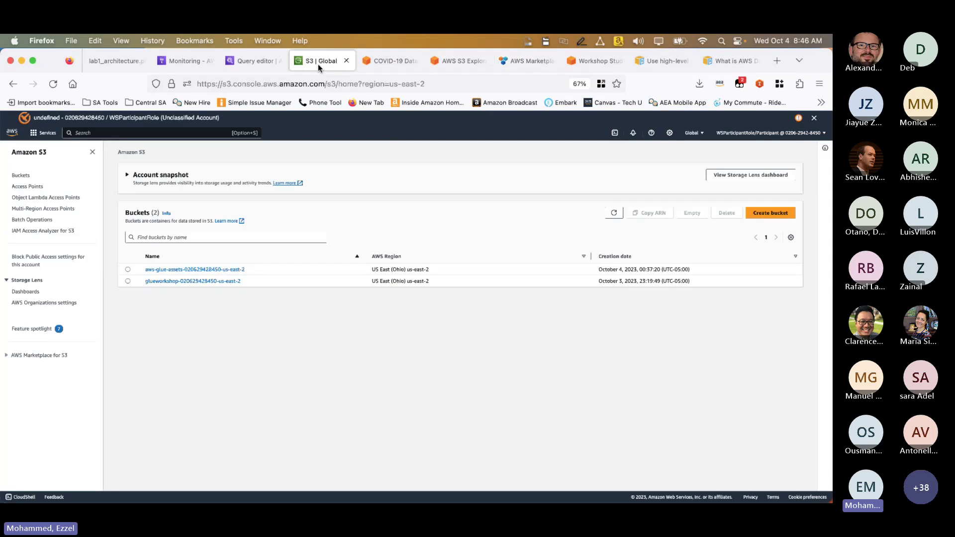
left_click(449, 61)
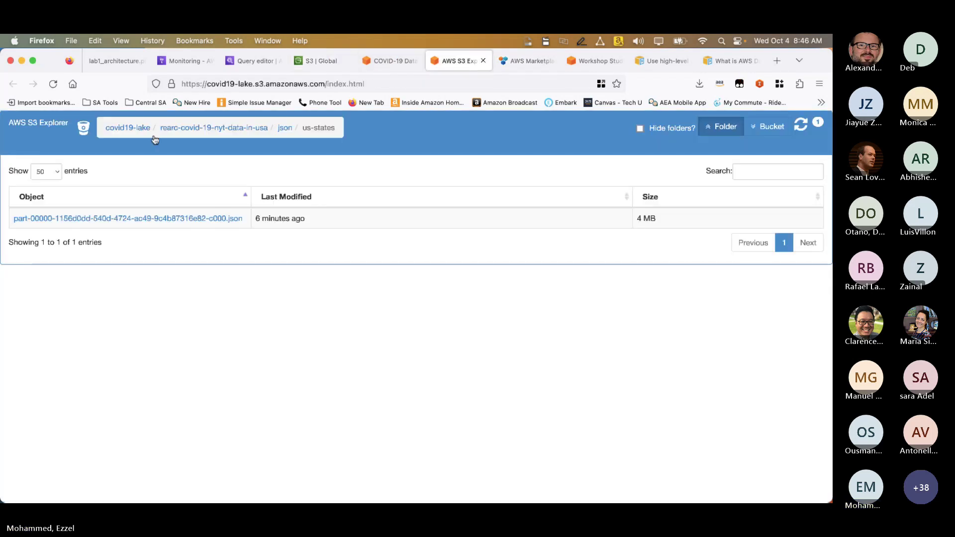
left_click(391, 61)
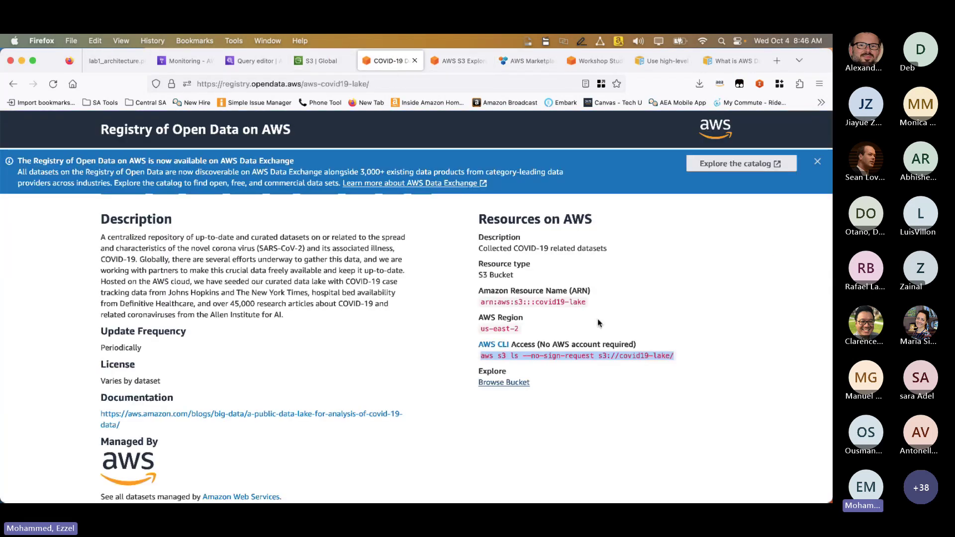
scroll(598, 318, "up", 2)
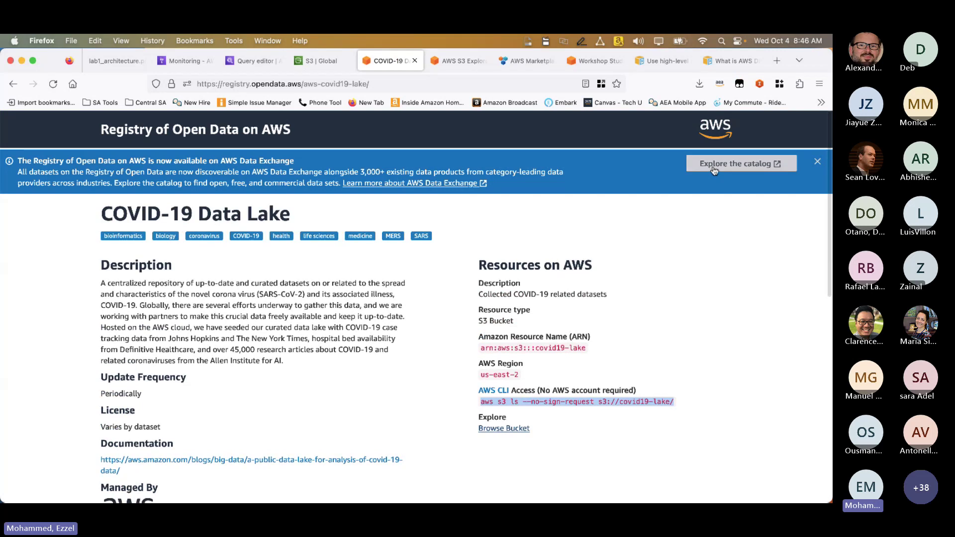
left_click(714, 165)
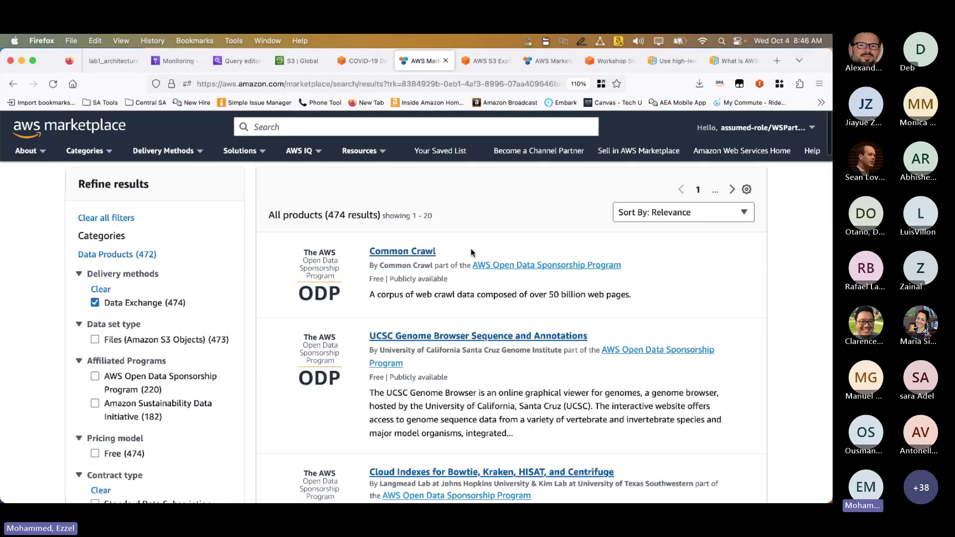
- Look through the catalog's product listings and filter them to the AWS Open Data Sponsorship Program
scroll(472, 247, "down", 1)
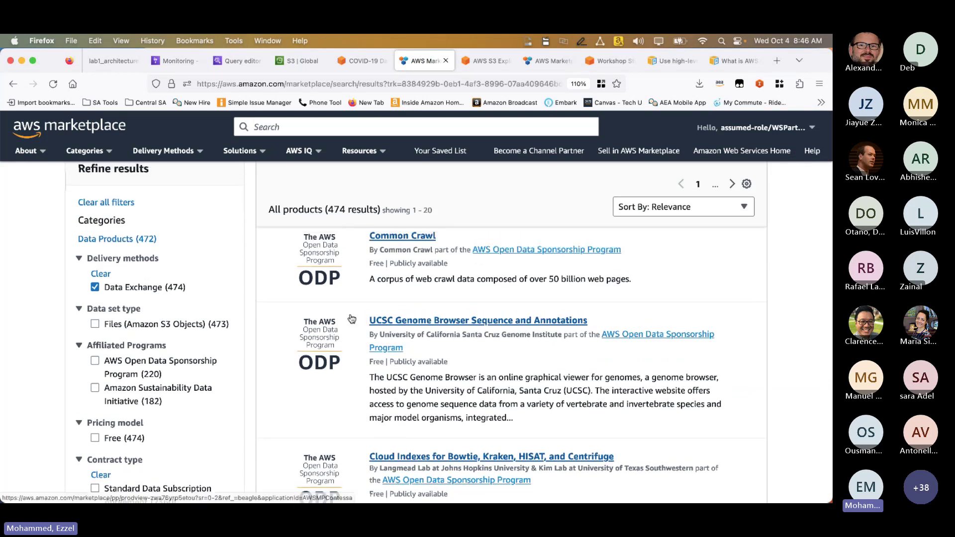
scroll(227, 225, "up", 1)
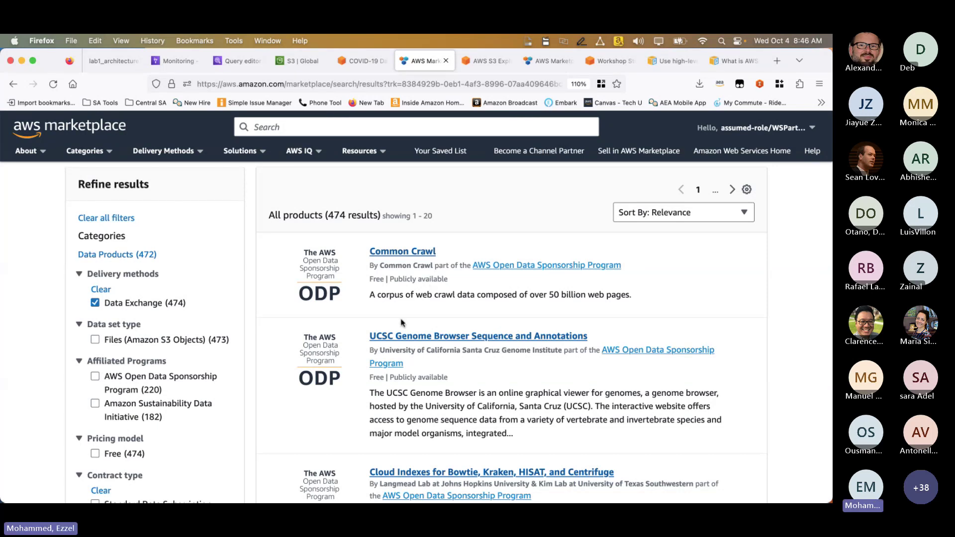
scroll(401, 319, "down", 5)
scroll(396, 338, "down", 3)
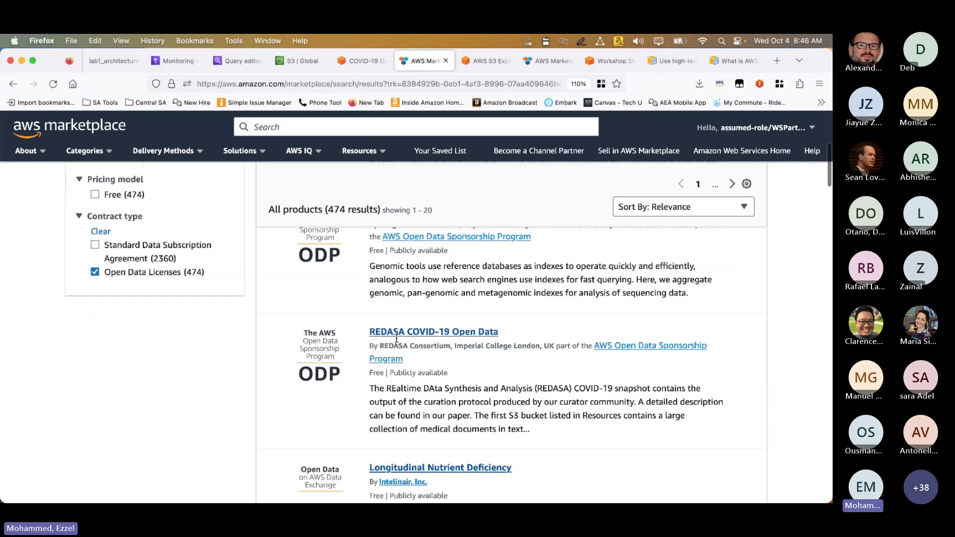
scroll(396, 338, "up", 5)
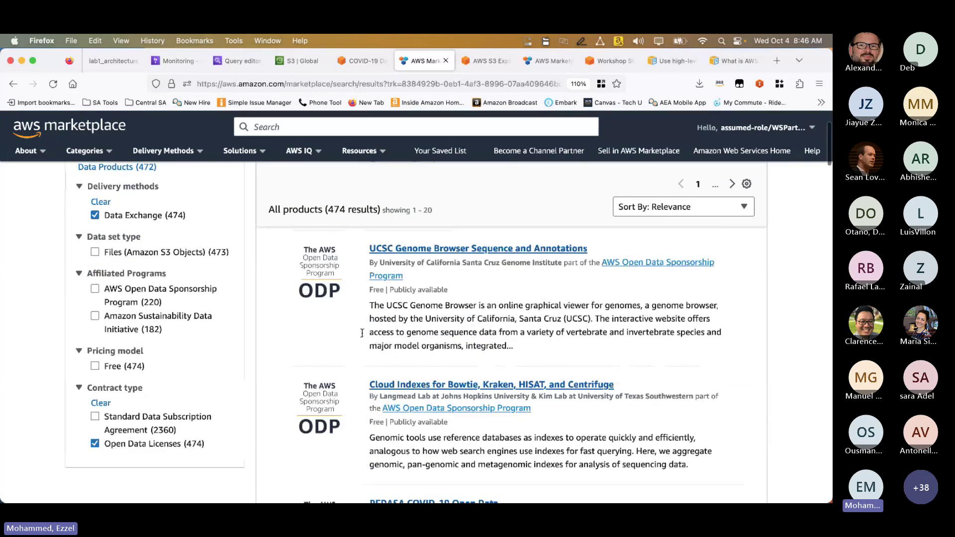
left_click(138, 293)
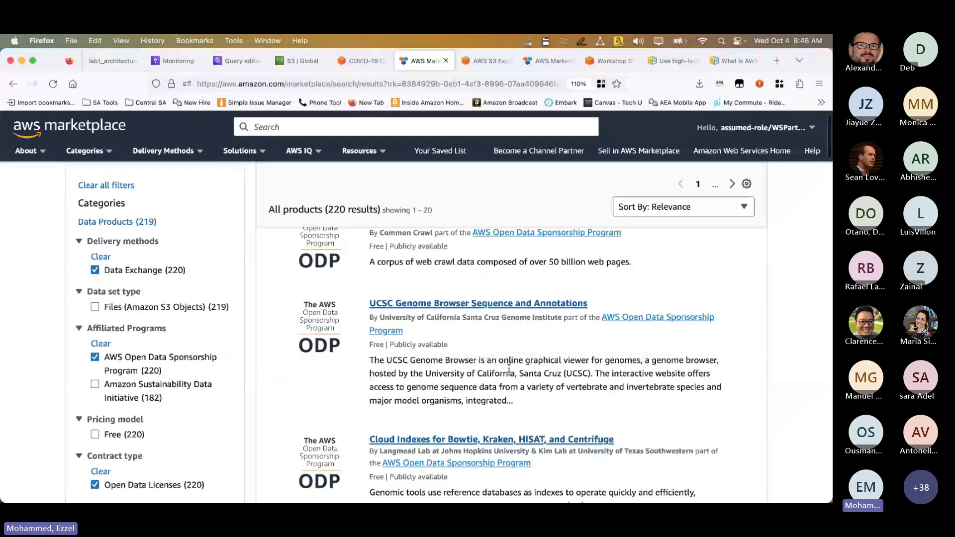
- Open the Common Crawl product and examine its description and AWS resources, highlighting the bucket name in the AWS CLI access command
left_click(397, 252)
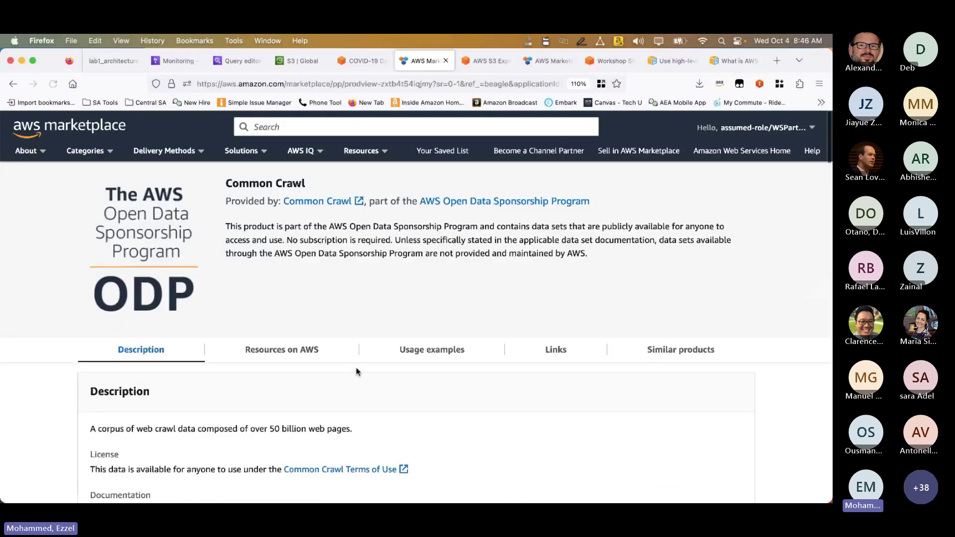
scroll(356, 371, "down", 5)
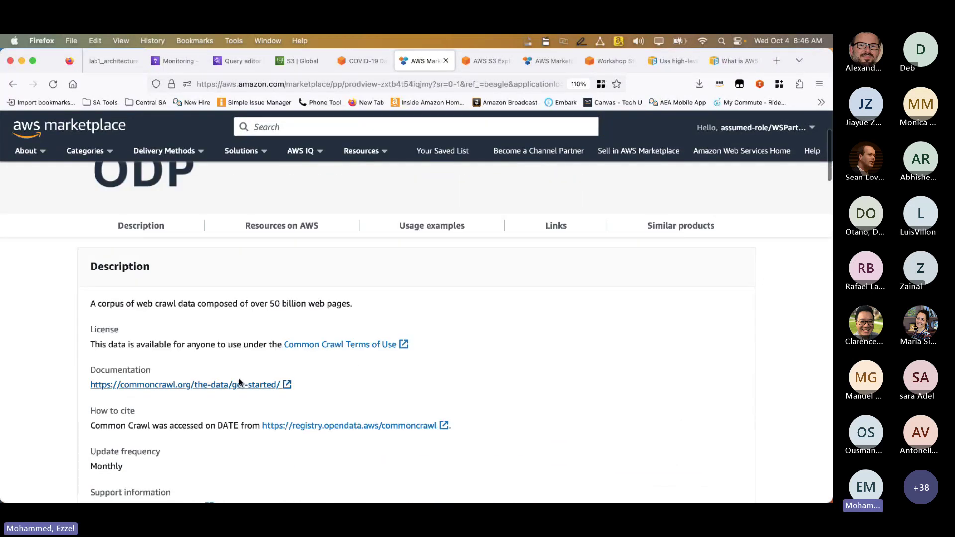
scroll(266, 407, "down", 1)
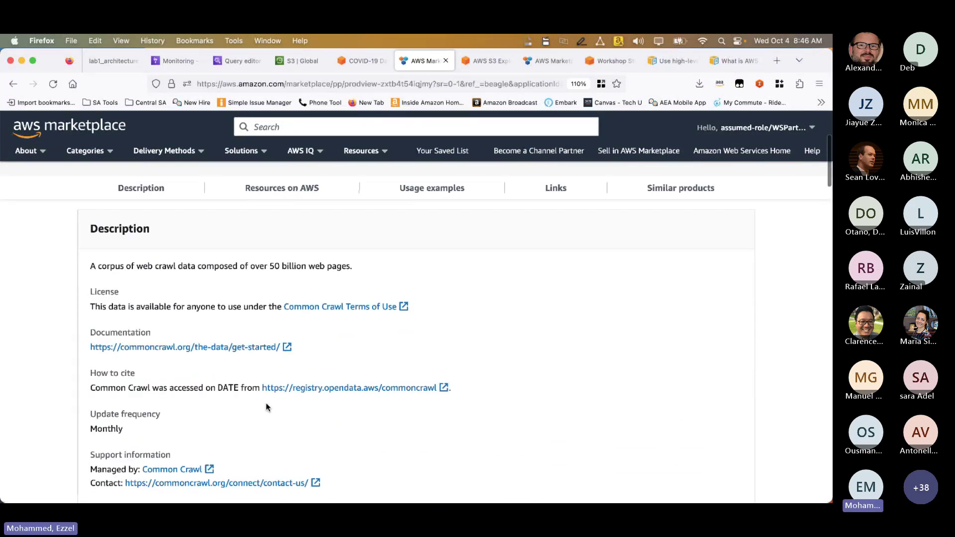
scroll(266, 407, "down", 2)
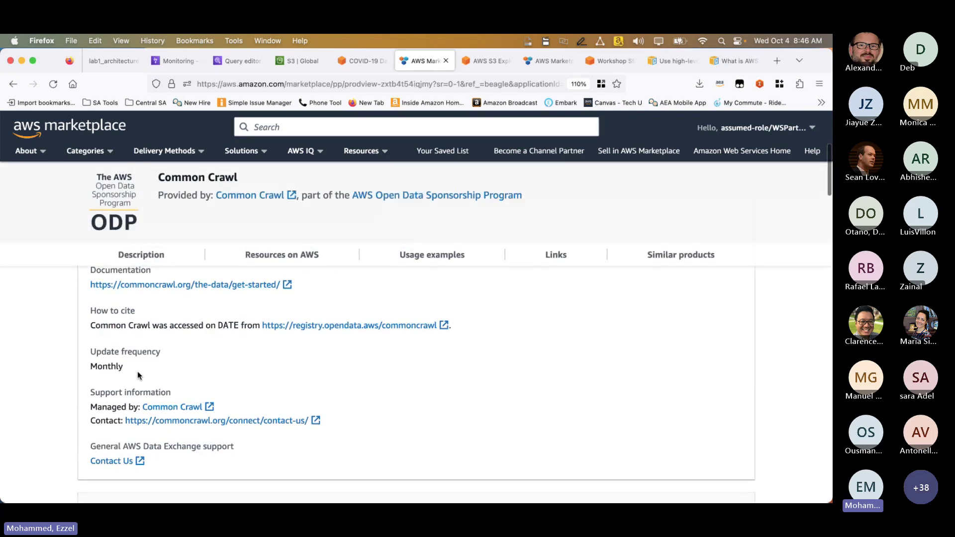
scroll(282, 372, "down", 1)
scroll(281, 371, "down", 4)
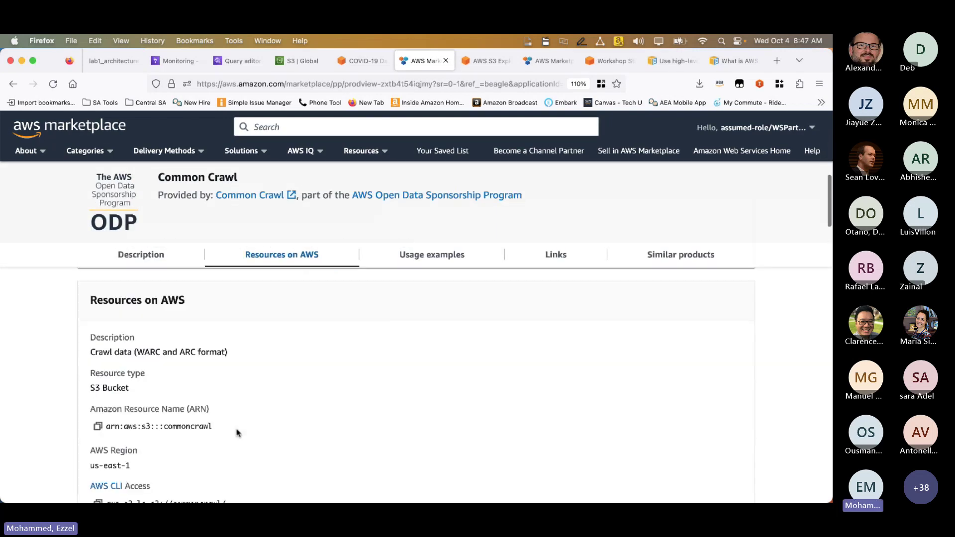
scroll(222, 441, "down", 2)
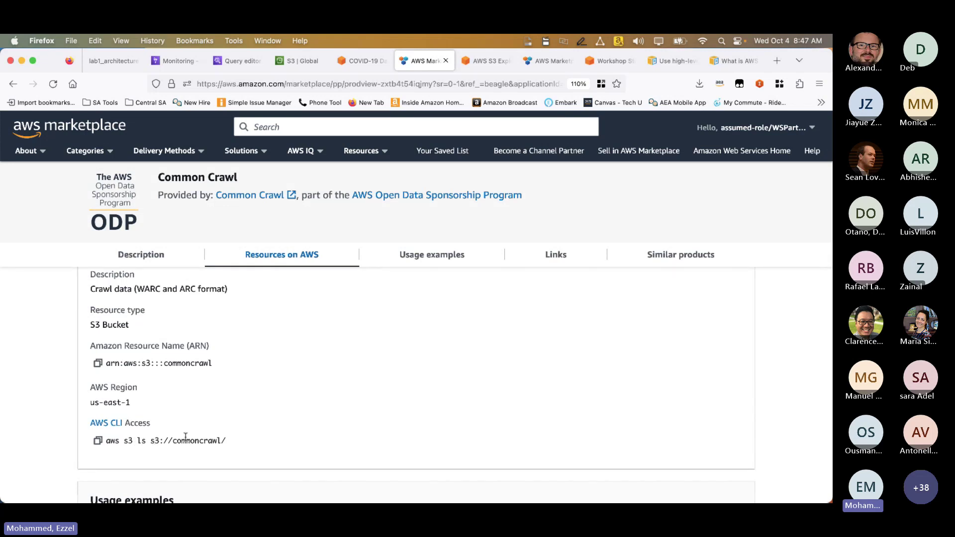
left_click_drag(151, 441, 220, 445)
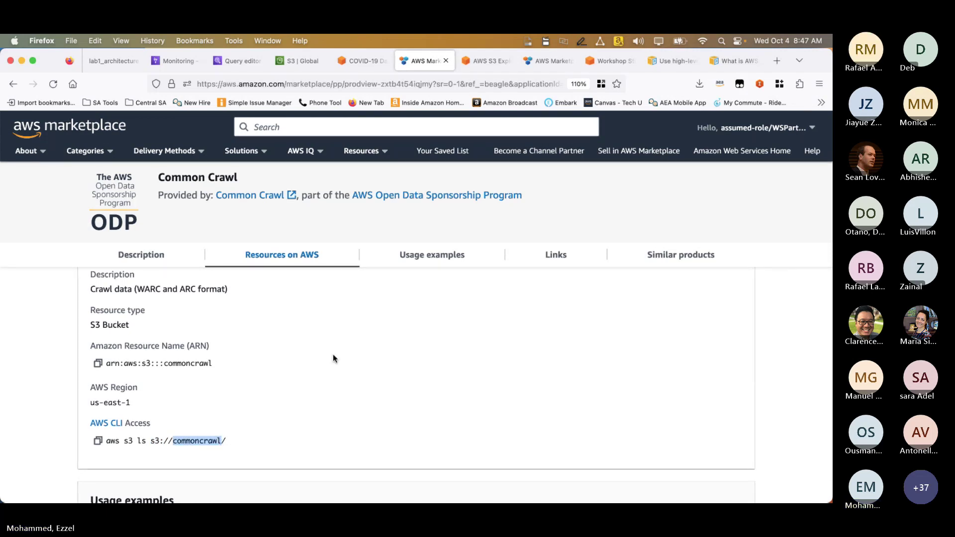
- In the S3 console, enlarge the page to 80% and browse the glueworkshop bucket down to input/lab1/csv
left_click(299, 62)
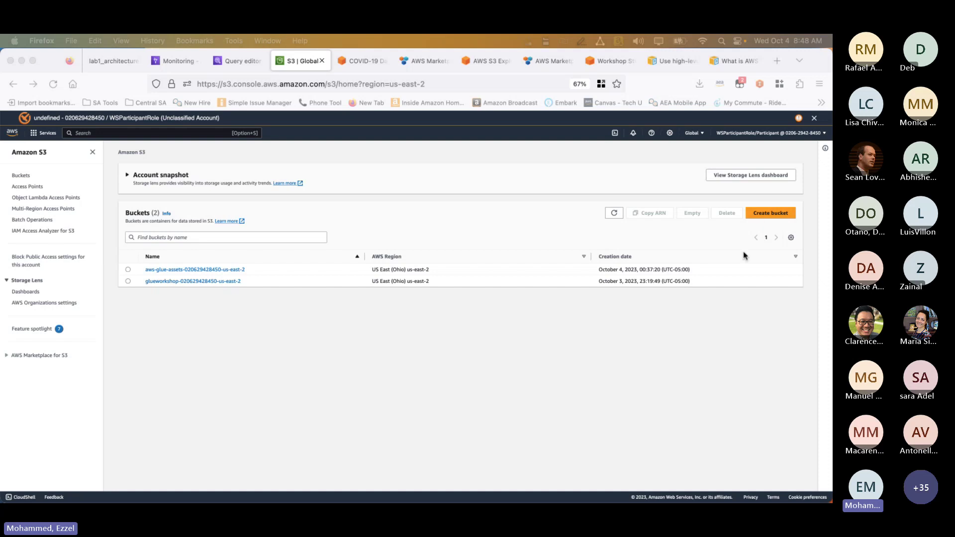
left_click(664, 351)
key("super+equal")
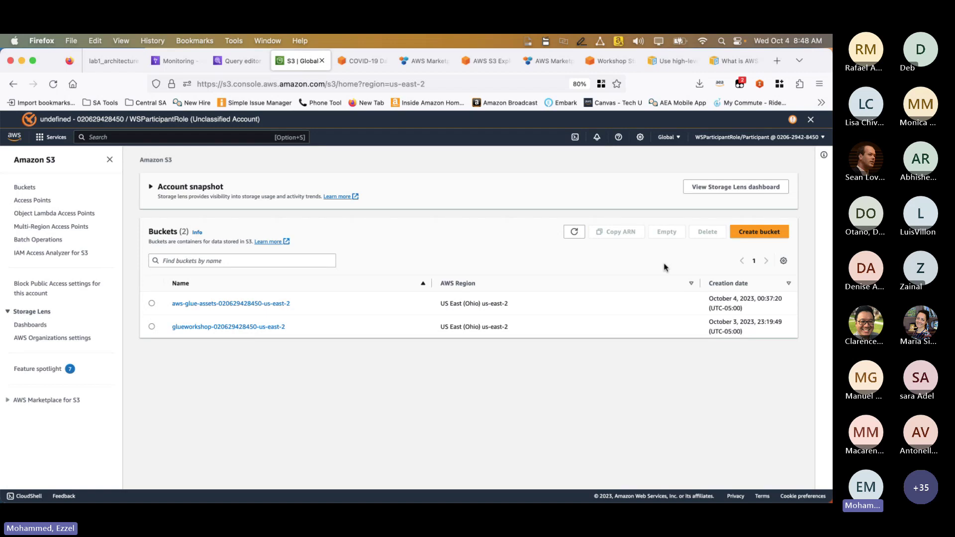
left_click(273, 328)
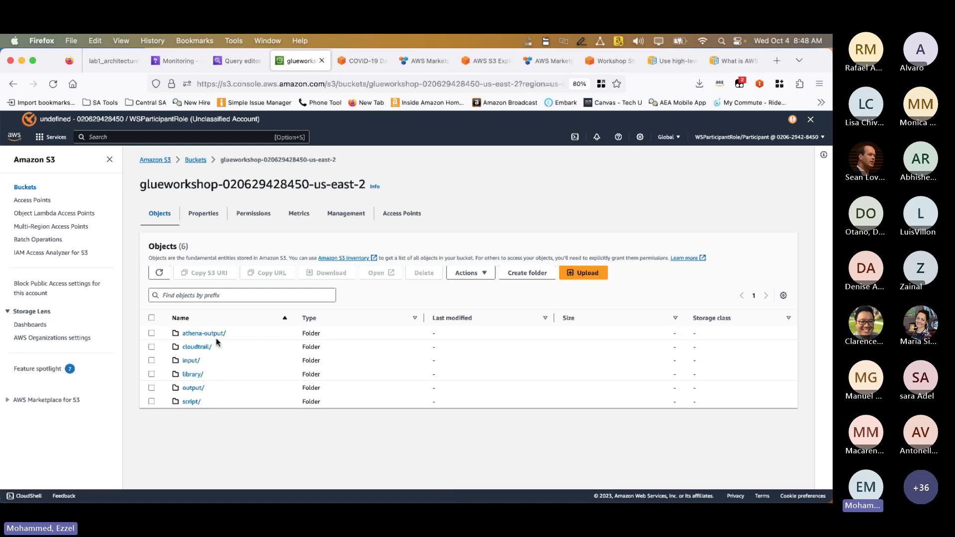
left_click(198, 362)
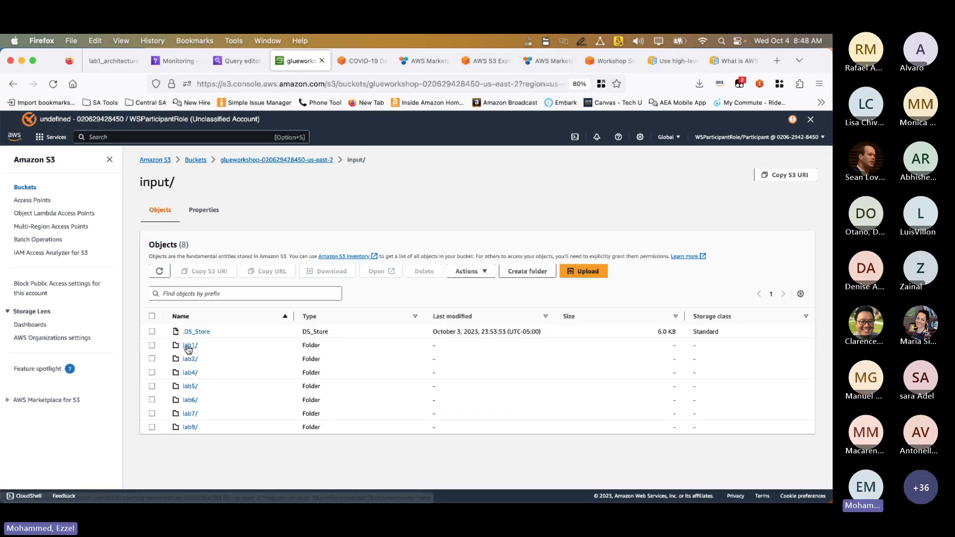
left_click(188, 347)
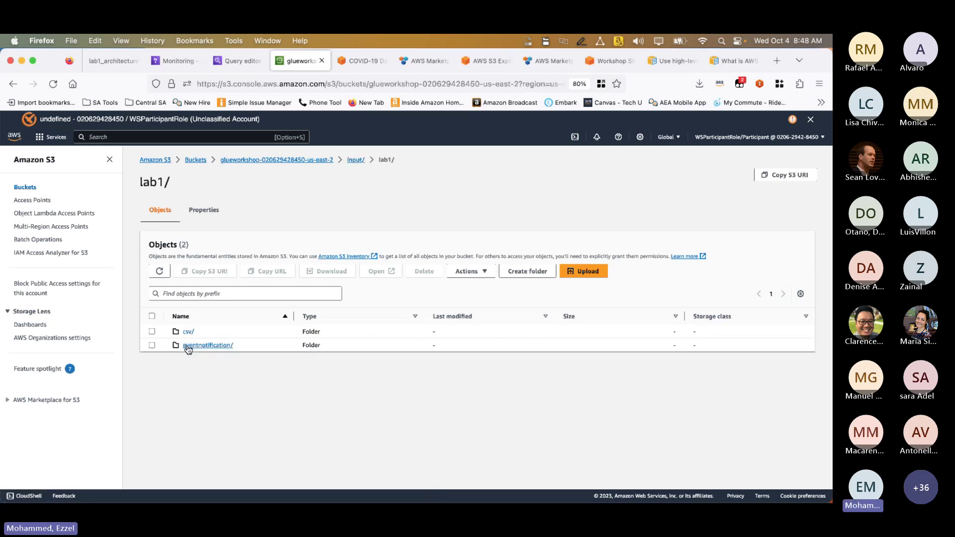
left_click(188, 332)
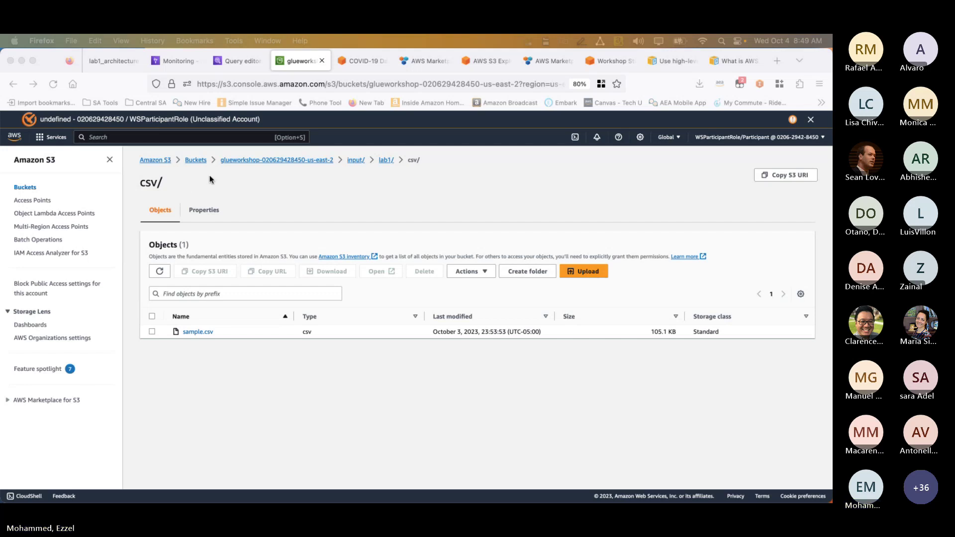
- Return from the S3 bucket to Console Home, and copy the AWS CLI access command from the COVID-19 Data Lake registry page
left_click(26, 187)
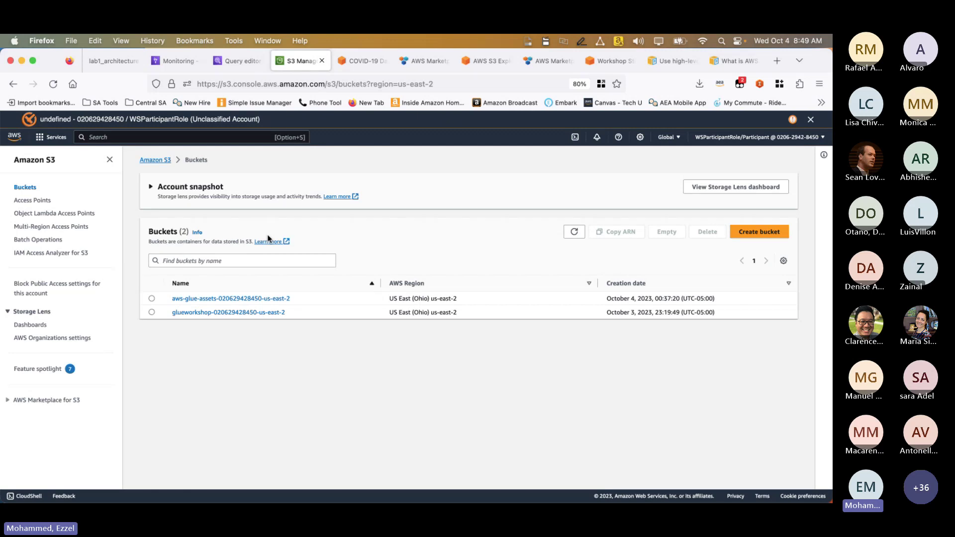
left_click(15, 139)
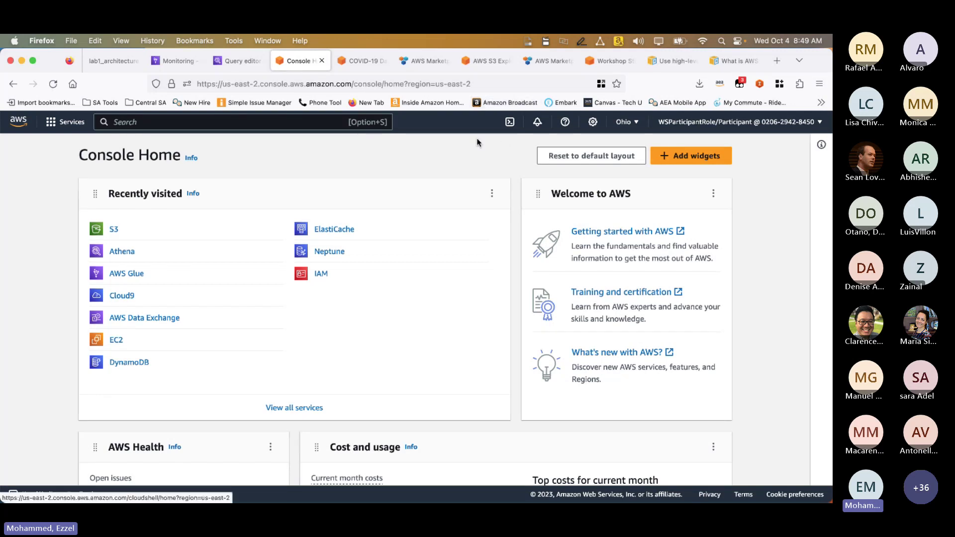
left_click(357, 62)
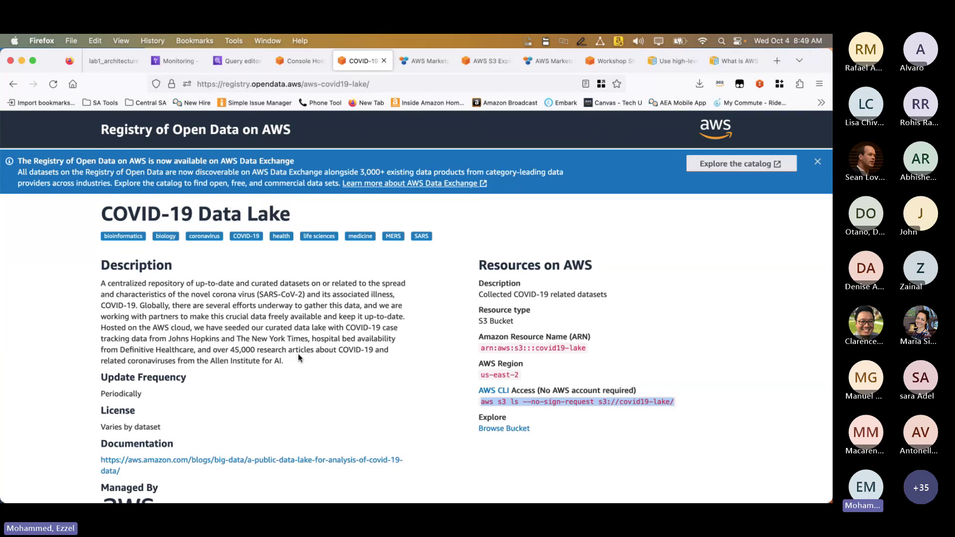
scroll(298, 357, "down", 1)
left_click(459, 388)
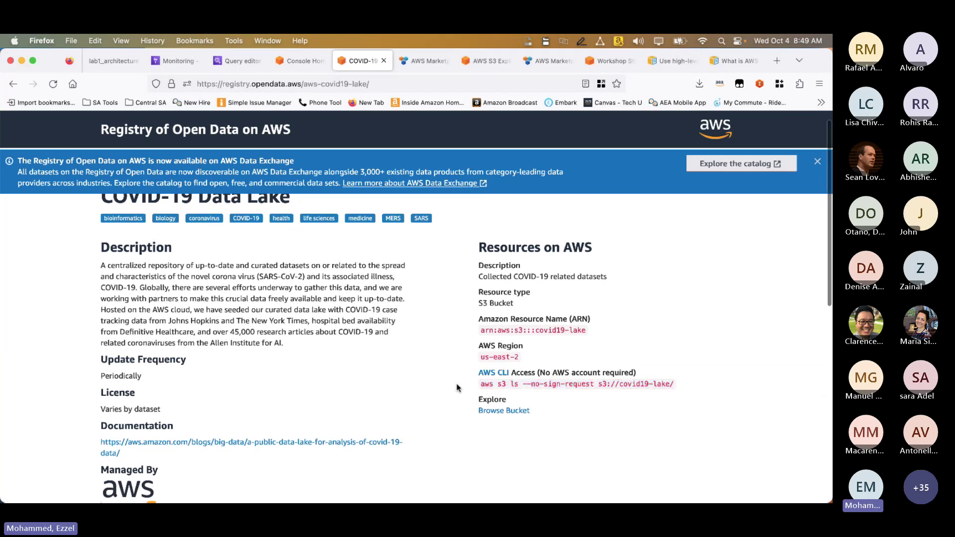
left_click_drag(481, 385, 673, 383)
key("super+c")
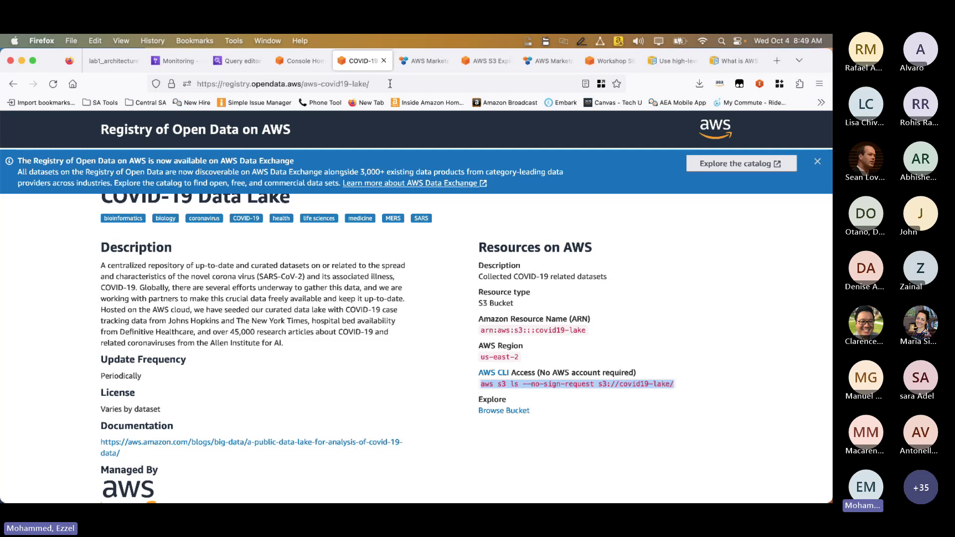
- Open CloudShell from Console Home, enlarge its pane, and run the copied command aws s3 ls --no-sign-request s3://covid19-lake/
left_click(299, 61)
left_click(510, 122)
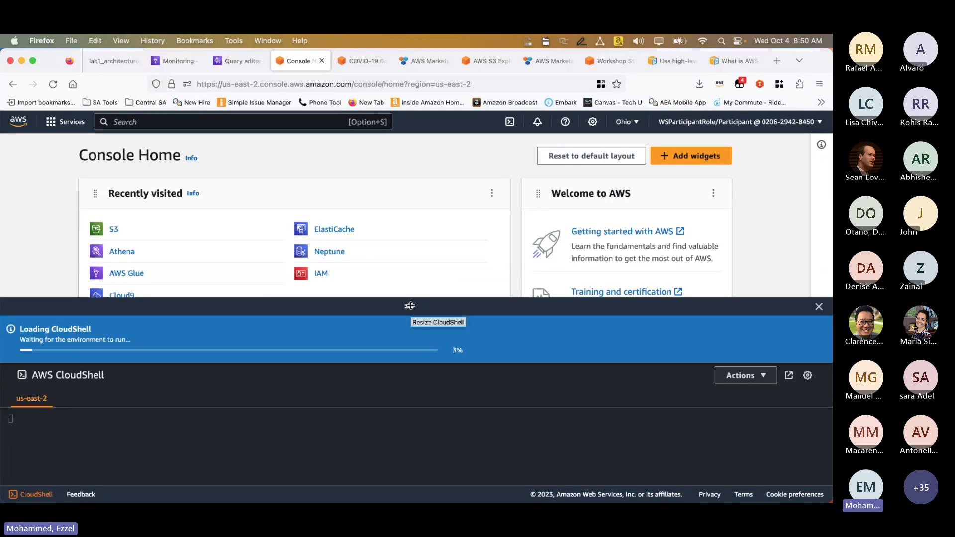
left_click_drag(409, 307, 410, 281)
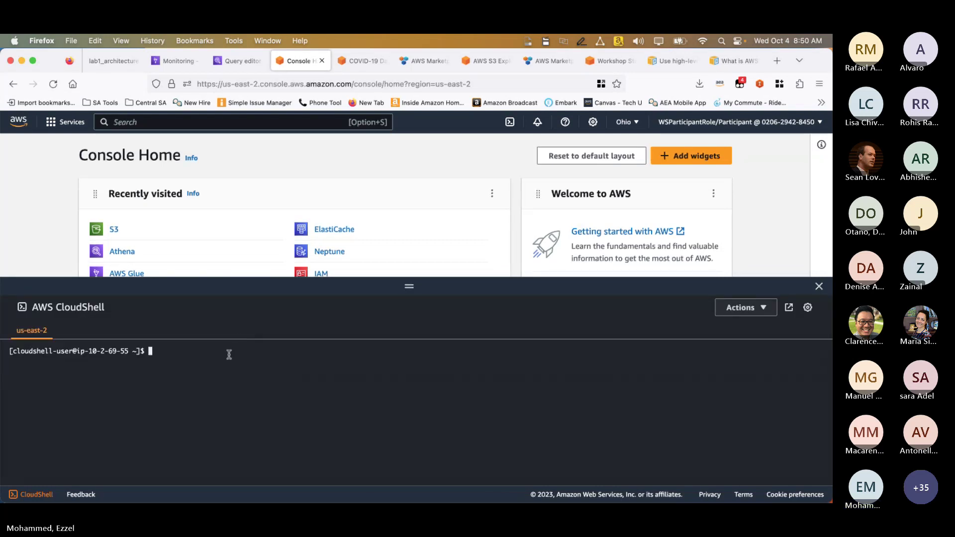
key("Return")
key("Return")
key("super+v")
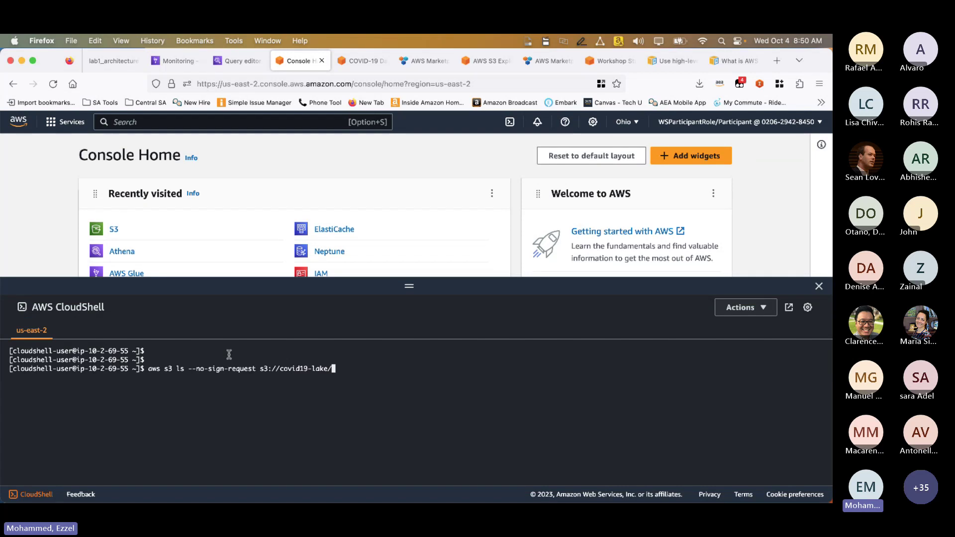
key("Return")
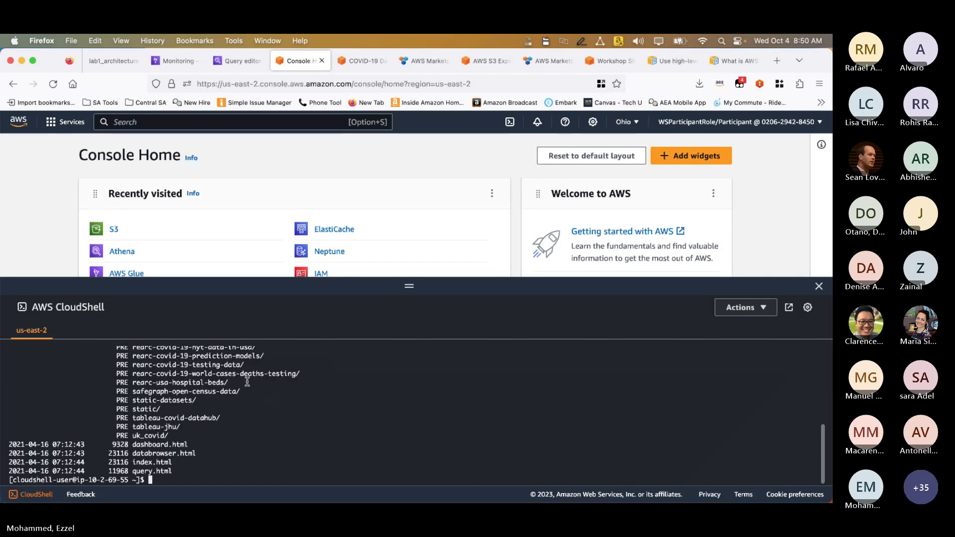
- Look through the covid19-lake bucket listing from its first to its last entry, and close CloudShell
scroll(195, 418, "up", 3)
scroll(195, 418, "up", 5)
scroll(195, 418, "up", 1)
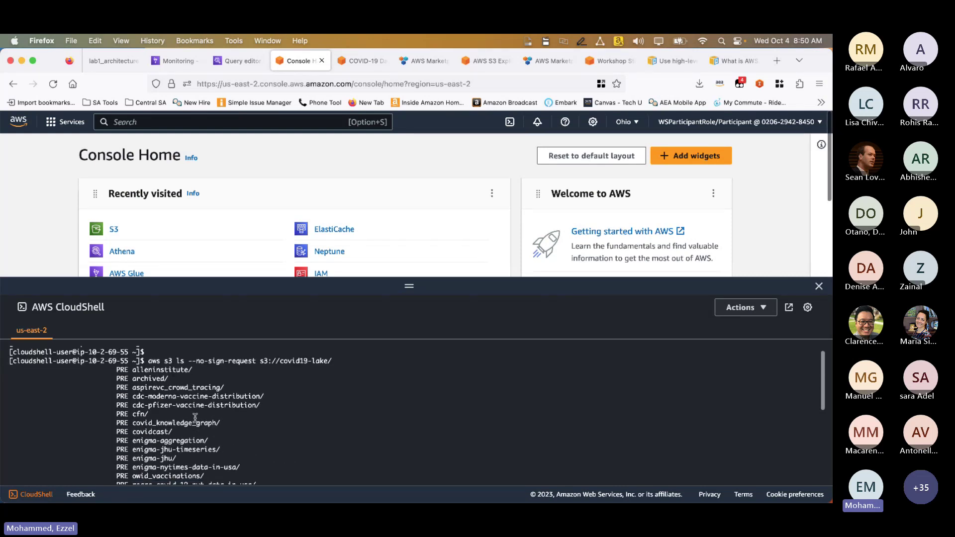
scroll(195, 418, "down", 8)
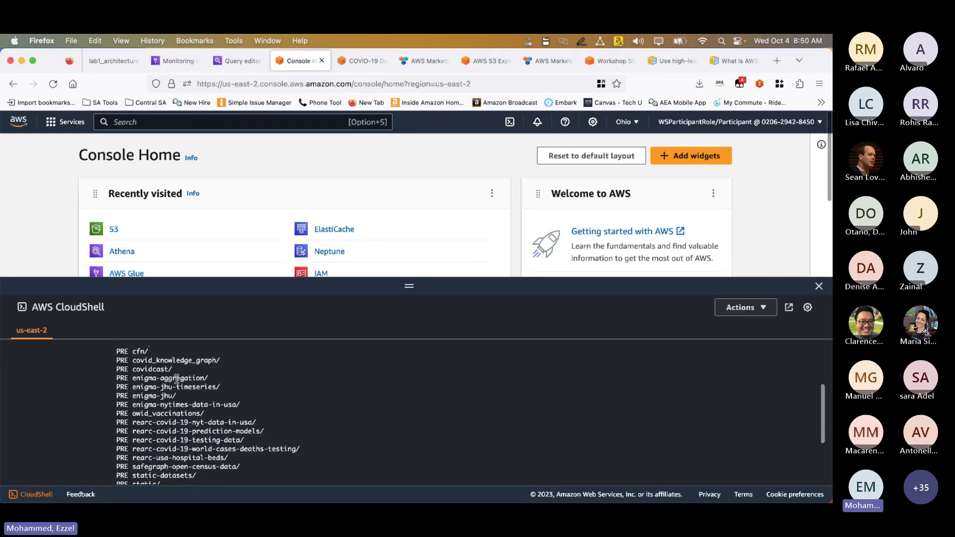
scroll(176, 379, "down", 3)
scroll(184, 423, "down", 2)
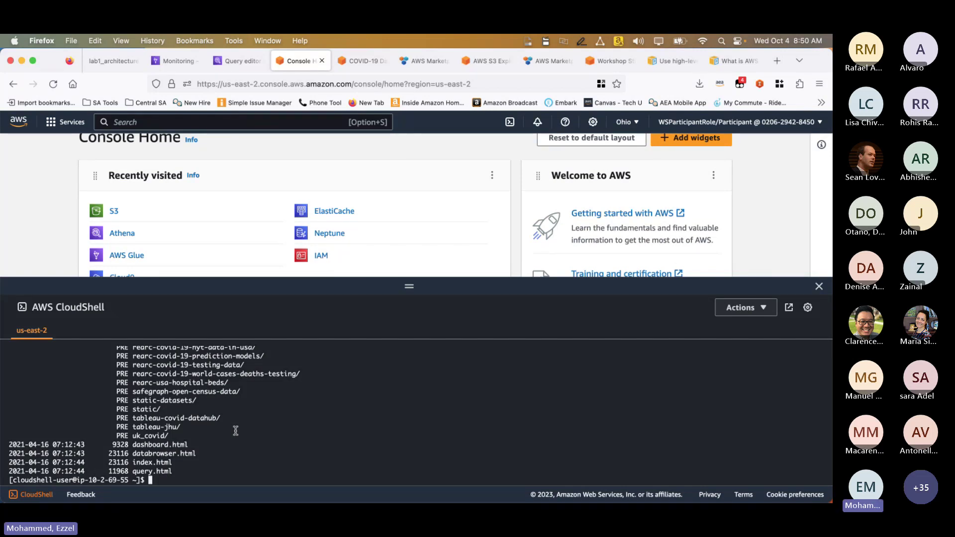
left_click(409, 289)
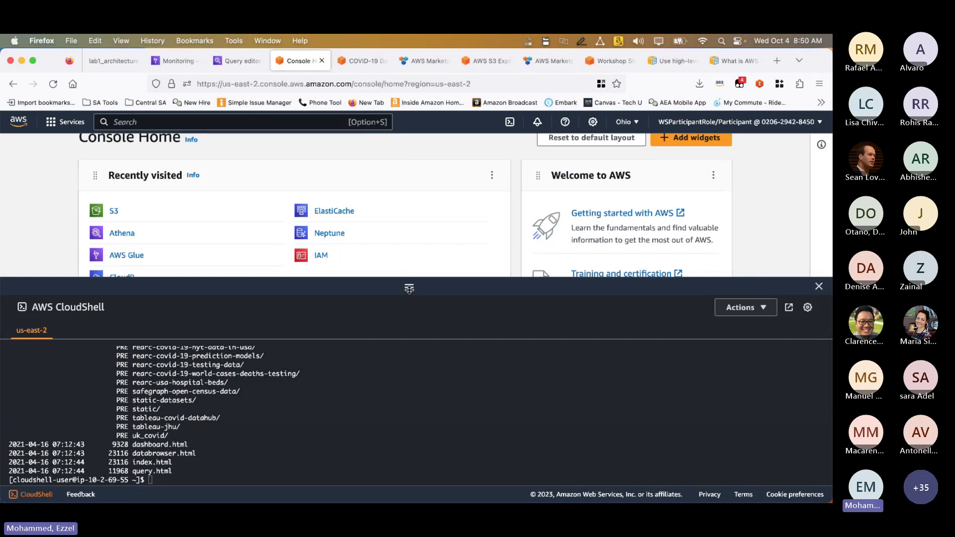
left_click_drag(409, 289, 414, 382)
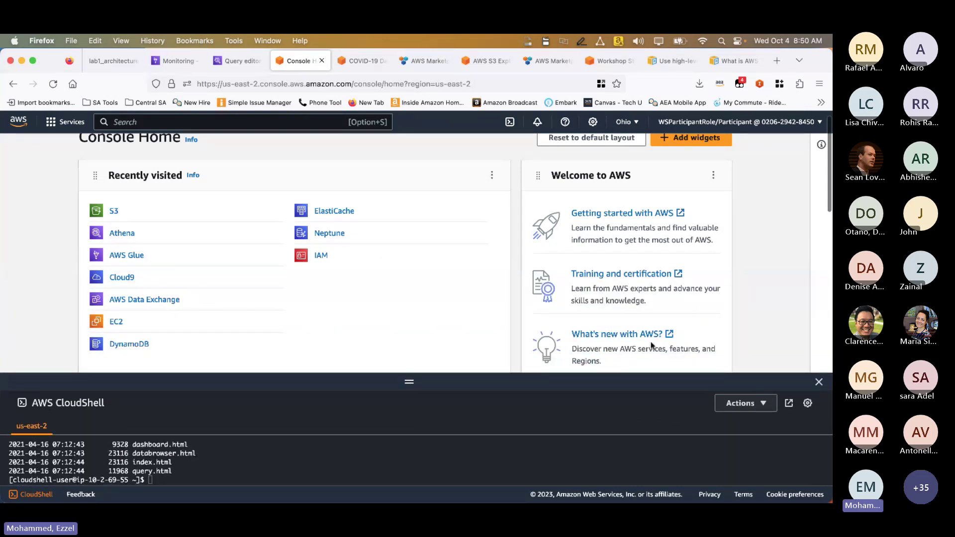
left_click(819, 381)
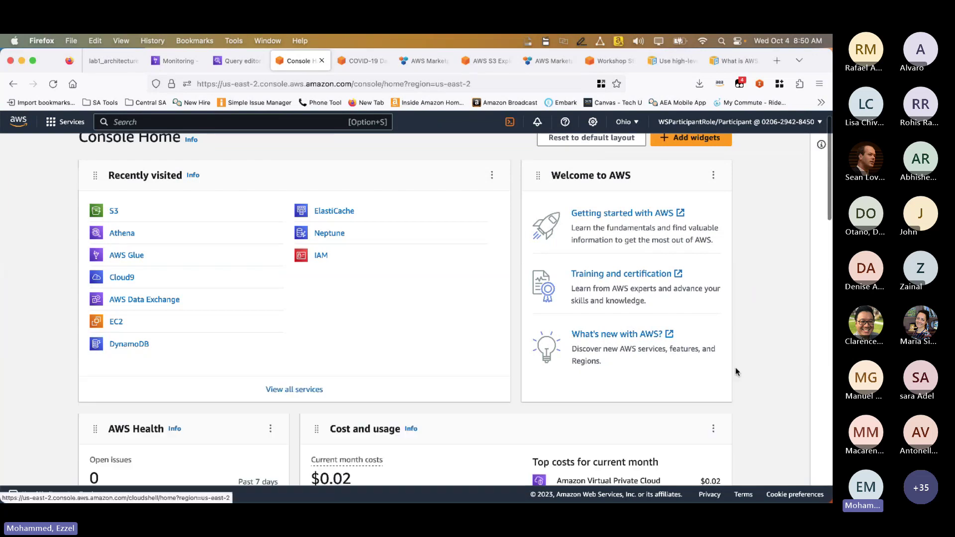
- Search the console's services for cloud9 and open the glueworkshop environment in its IDE
left_click(278, 122)
type("clo")
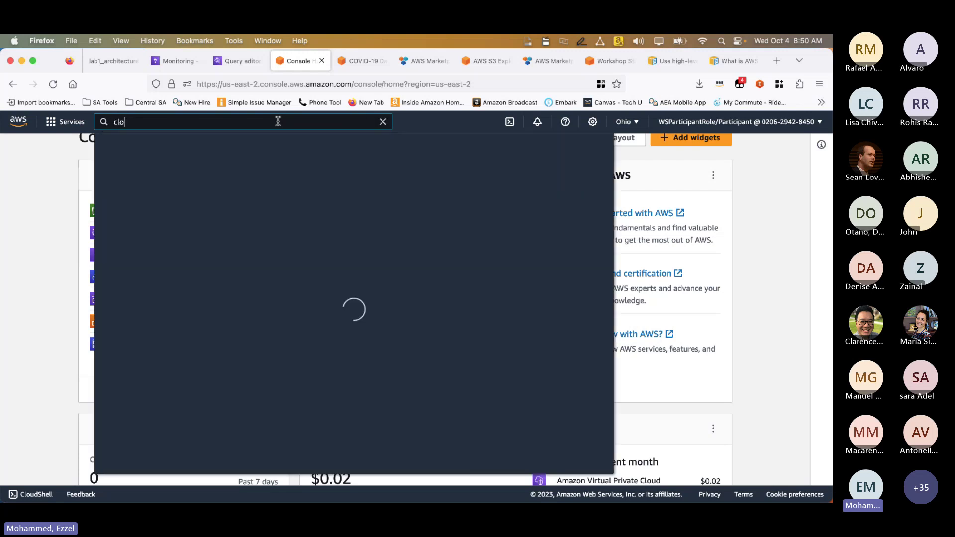
type("ud9")
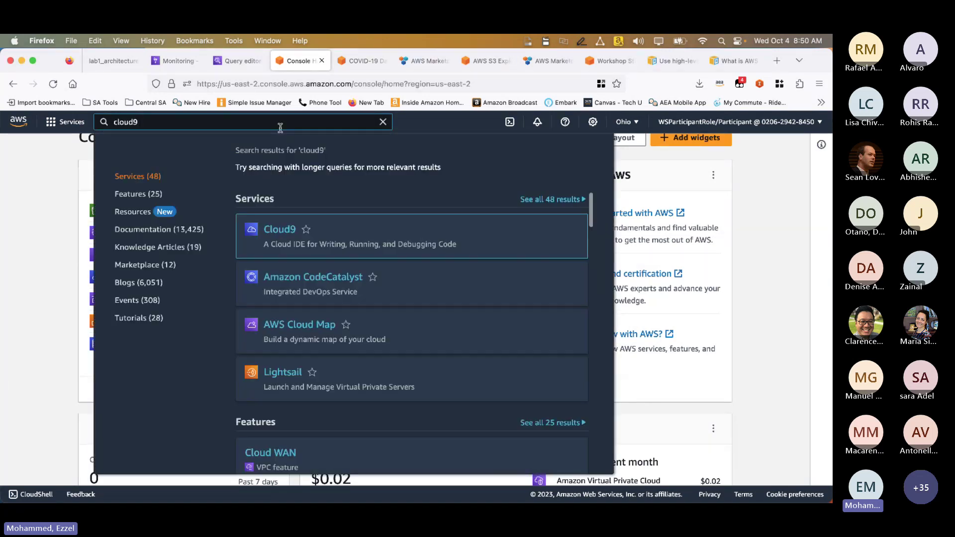
left_click(289, 234)
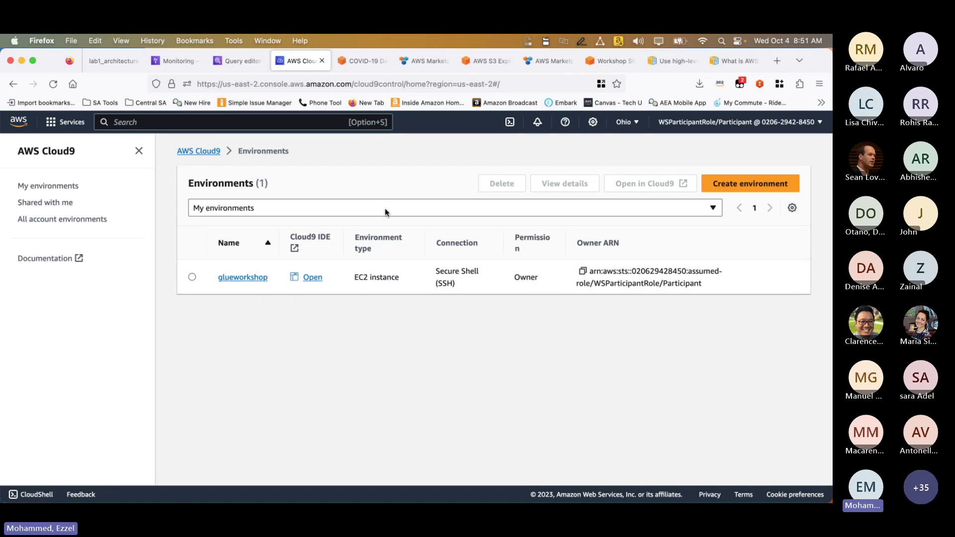
left_click(312, 277)
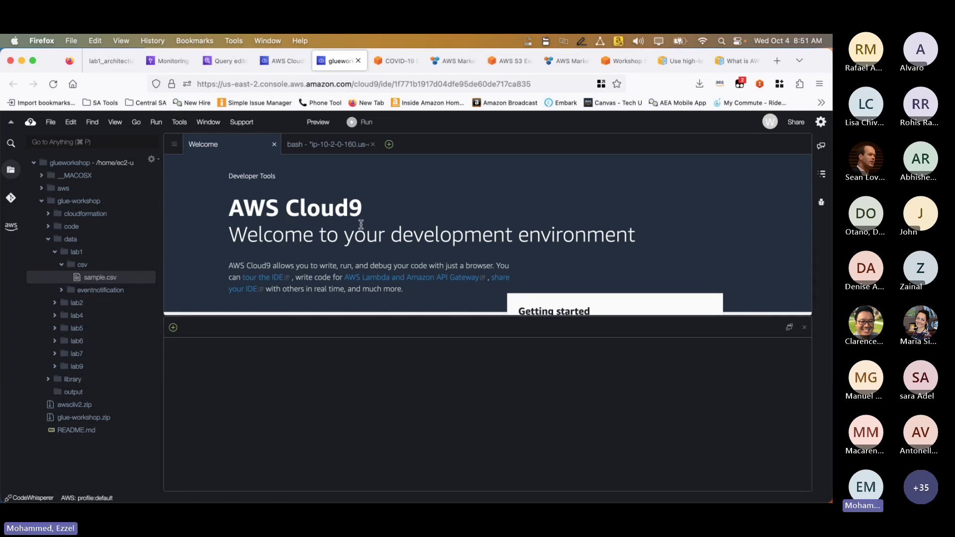
scroll(358, 224, "down", 2)
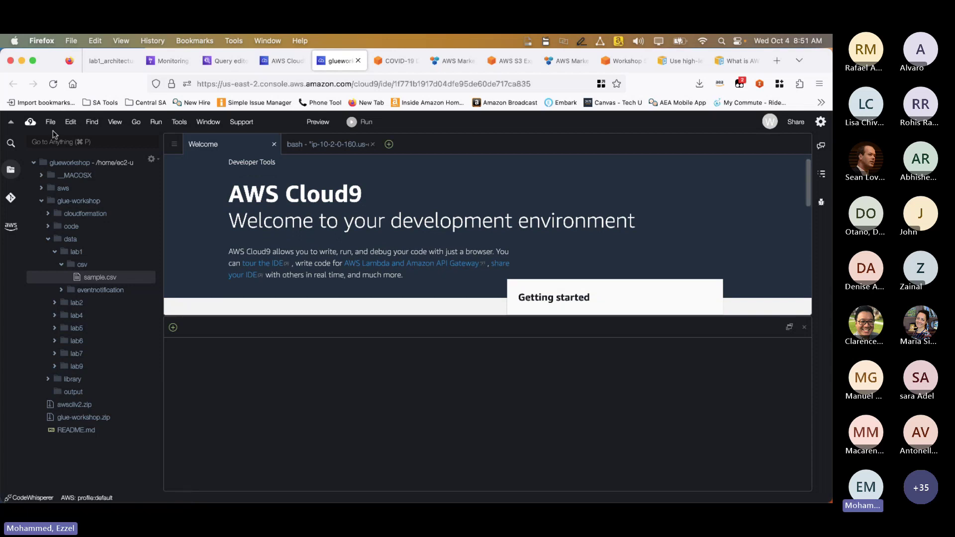
- In the environment's bash terminal, run aws s3 ls --no-sign-request s3://covid19-lake/, and list the current directory with ls
left_click(335, 149)
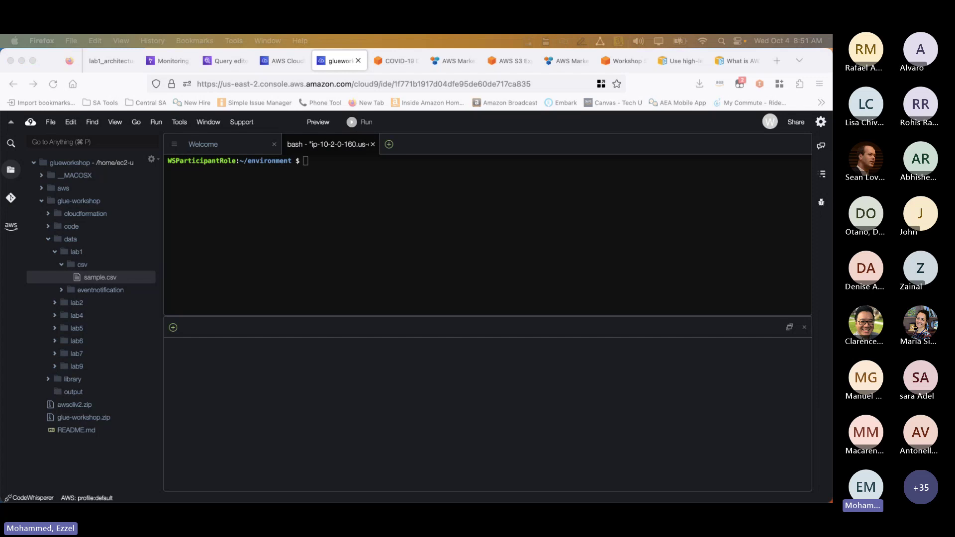
left_click(372, 196)
key("super+v")
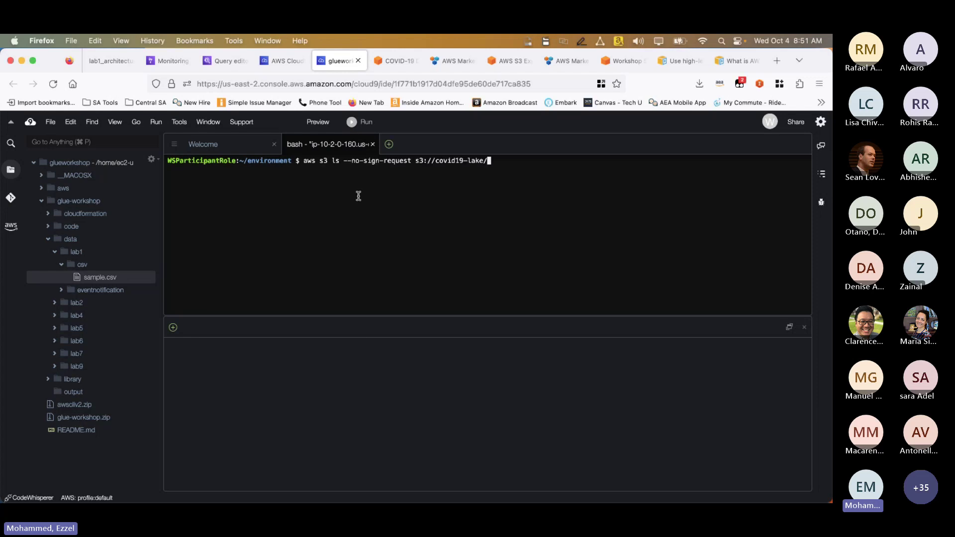
key("Return")
scroll(357, 199, "up", 1)
scroll(357, 199, "down", 1)
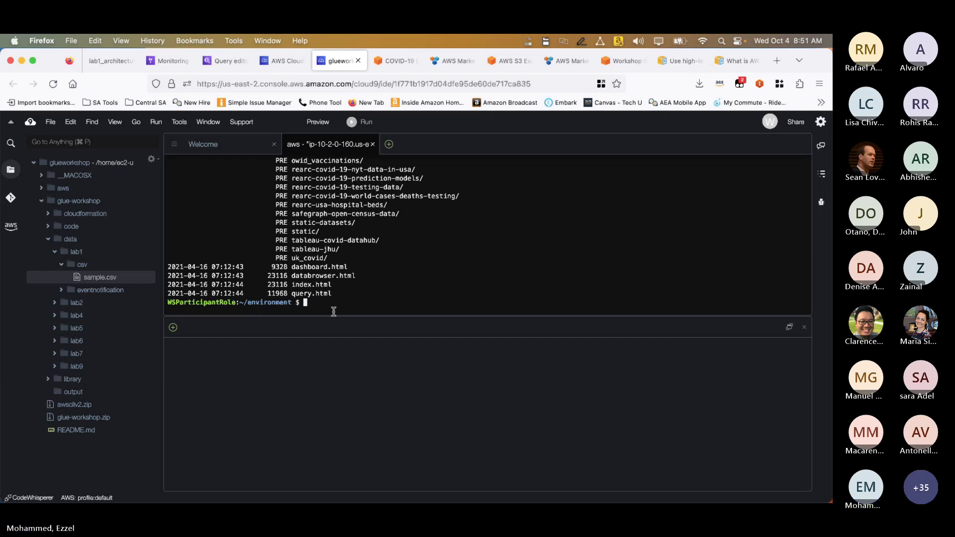
type("ls")
key("Return")
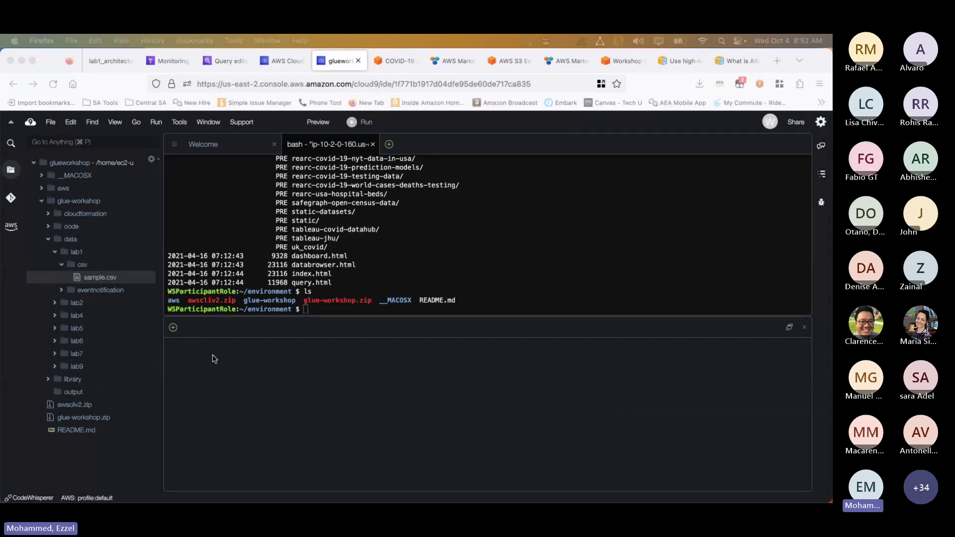
- Open sample.csv from glue-workshop/data/lab1/csv, enlarge the editor pane and look through the file's rows
double_click(124, 279)
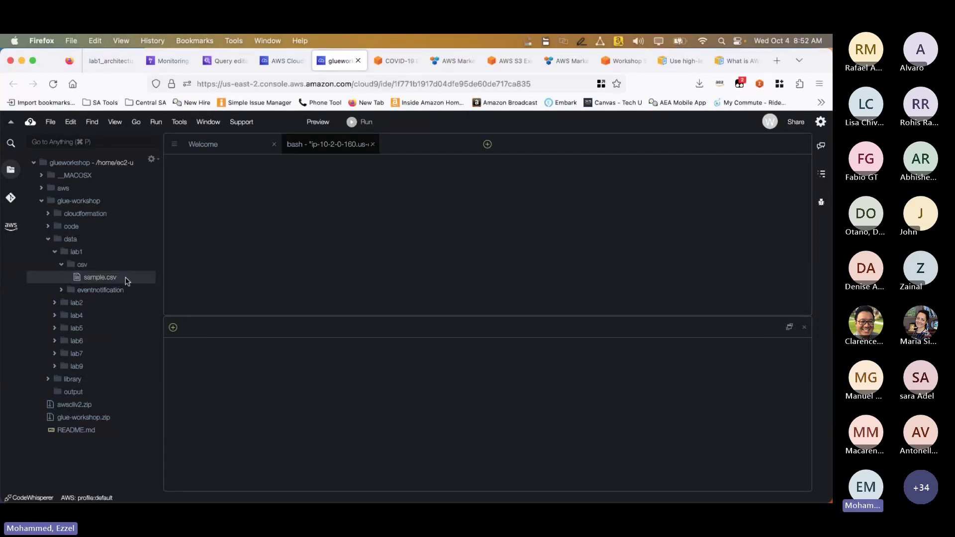
left_click_drag(401, 316, 401, 361)
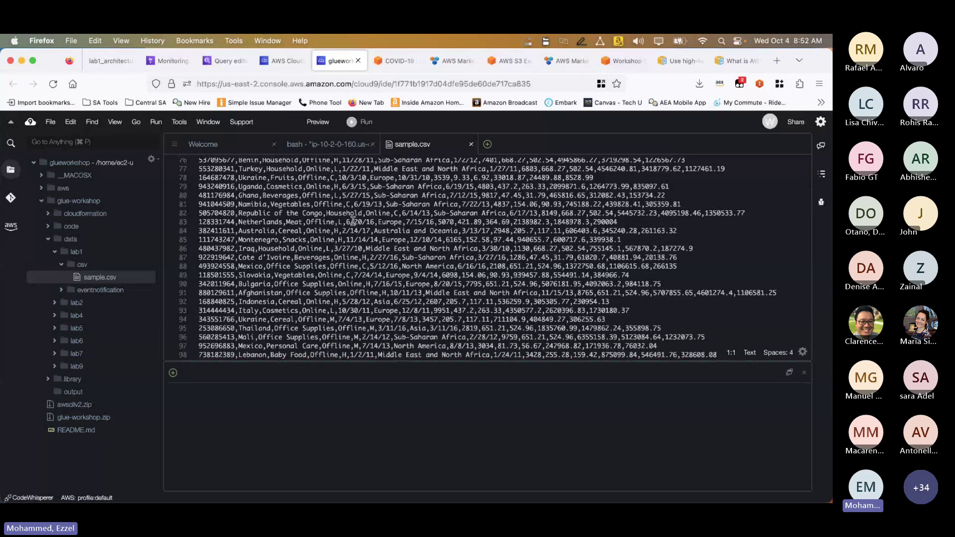
scroll(341, 257, "up", 5)
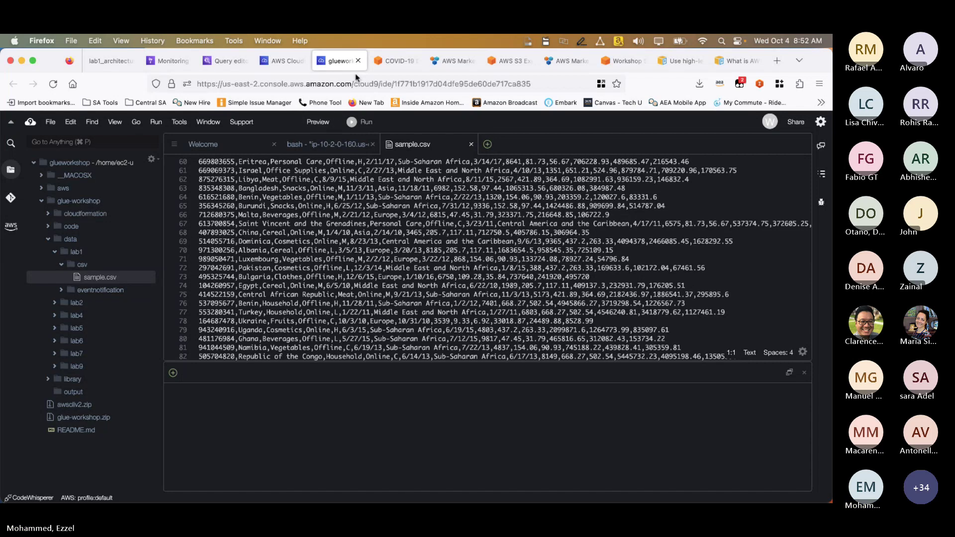
- Switch from the IDE to the AWS console and open AWS Glue, collapsing its Data Catalog group and dismissing the announcement banner
left_click(282, 68)
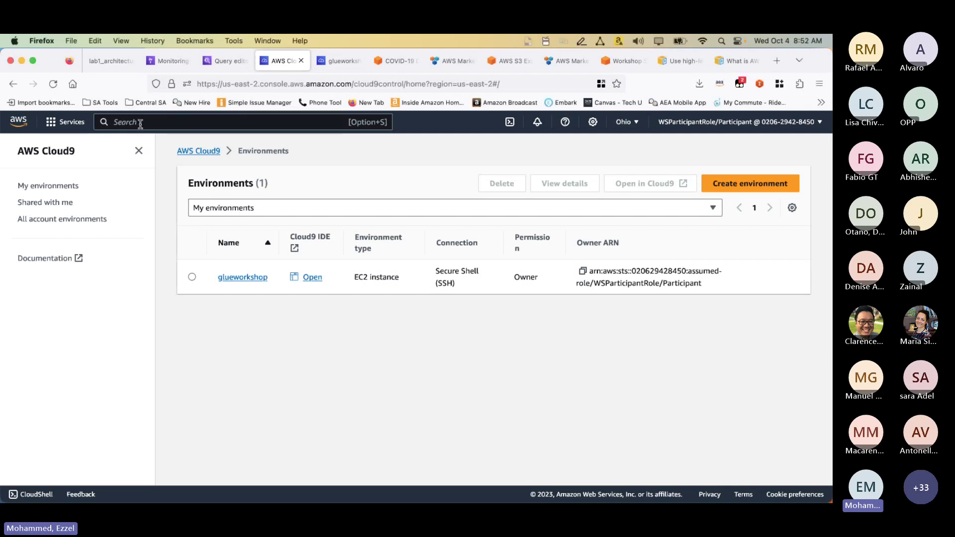
left_click(140, 124)
type("Glue")
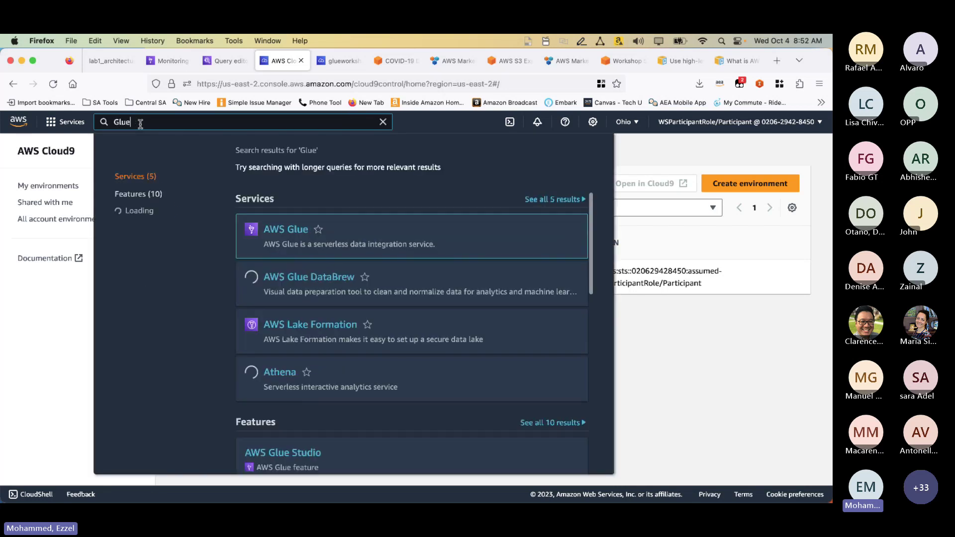
left_click(293, 235)
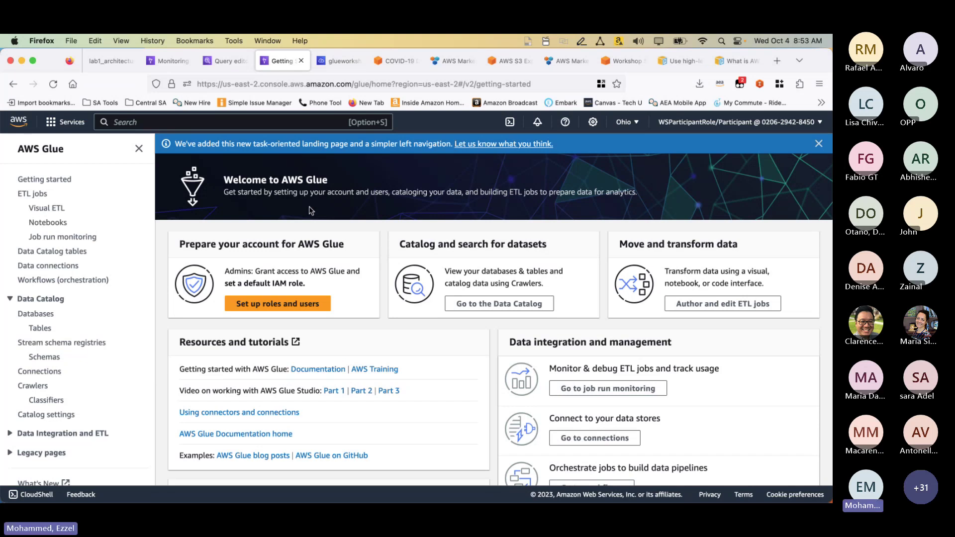
left_click(10, 300)
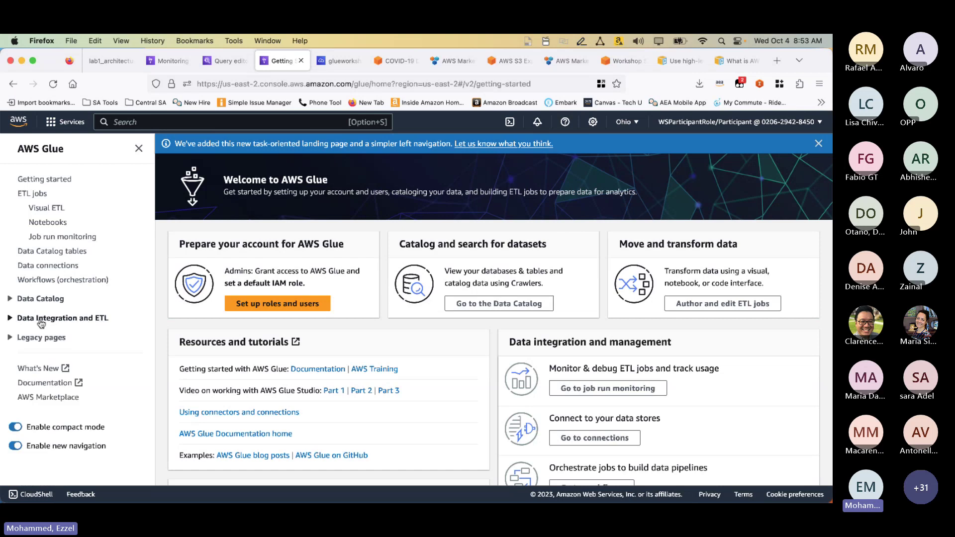
left_click(819, 144)
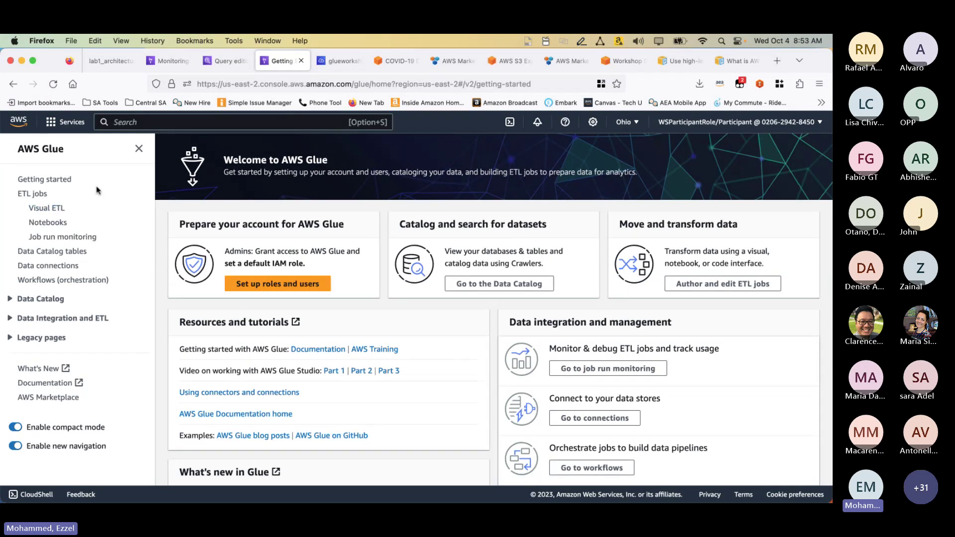
- Open AWS Glue's ETL jobs page and look over the job creation options and existing jobs
left_click(38, 195)
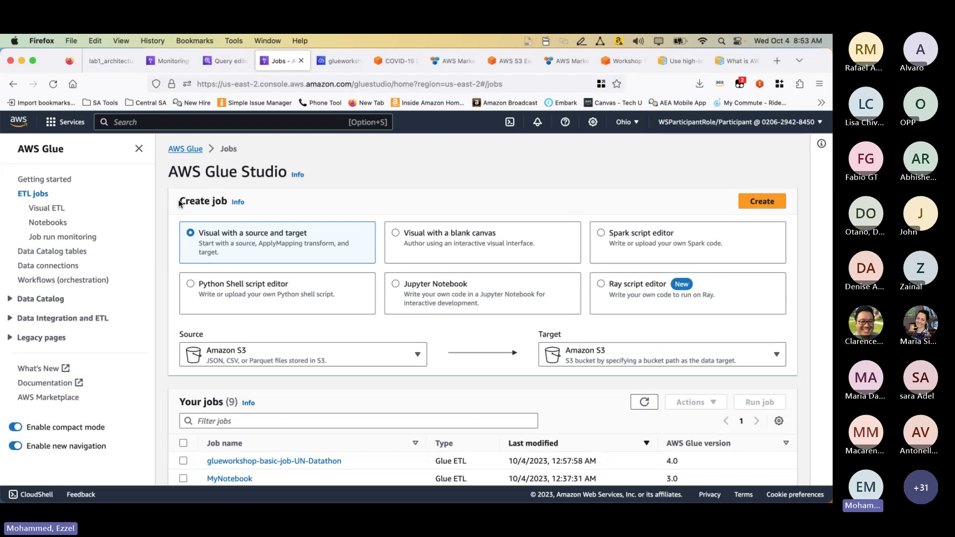
scroll(194, 266, "down", 1)
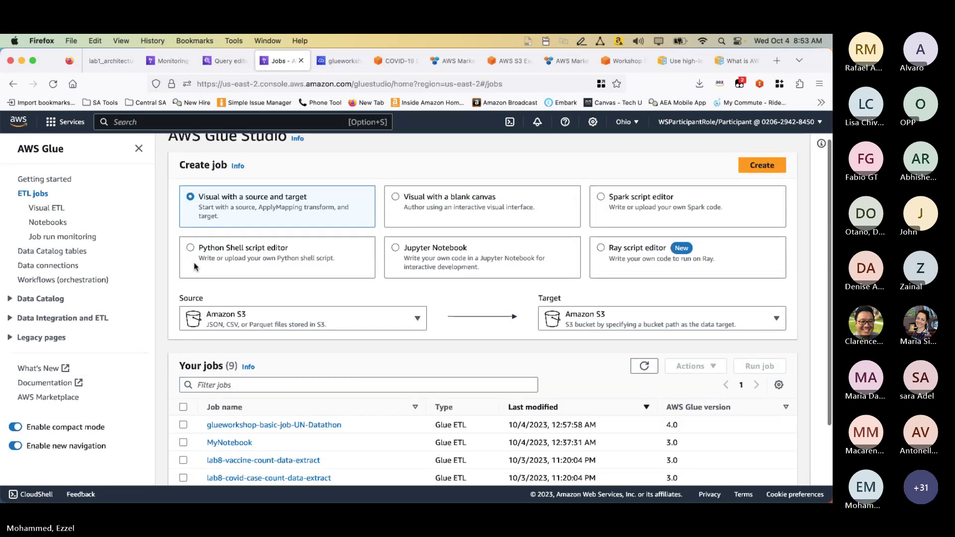
scroll(174, 179, "up", 1)
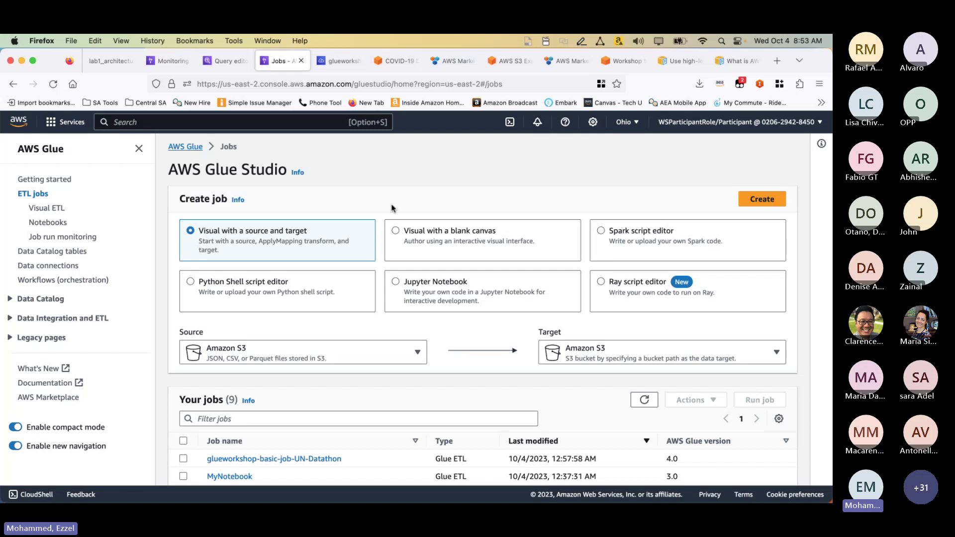
scroll(411, 227, "up", 1)
scroll(412, 224, "down", 2)
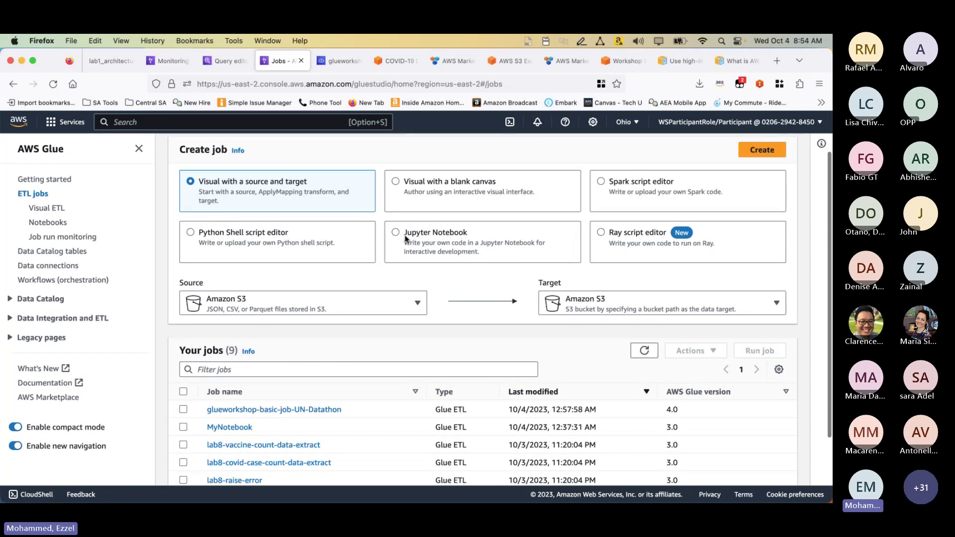
- Try the Visual with a blank canvas job type, select Jupyter Notebook instead, and examine its creation options
left_click(396, 184)
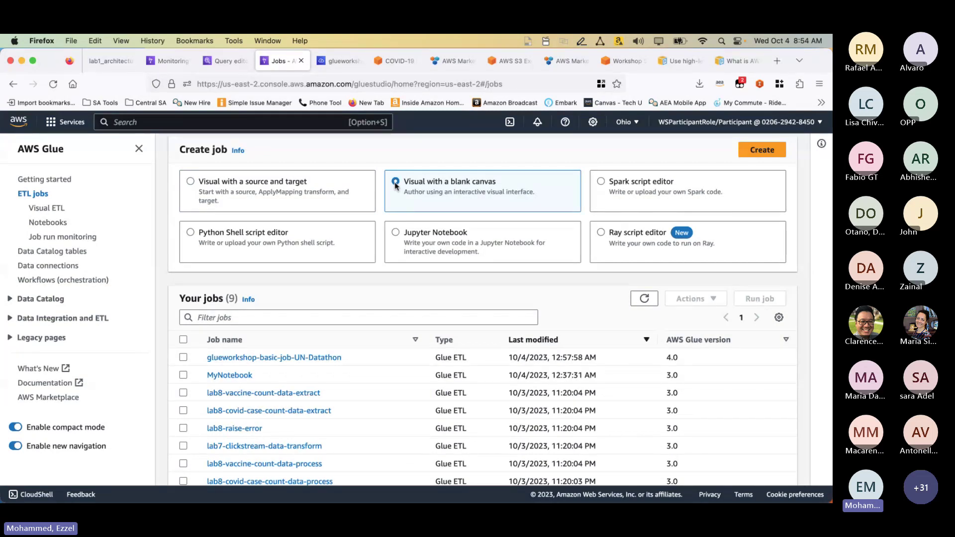
left_click(396, 233)
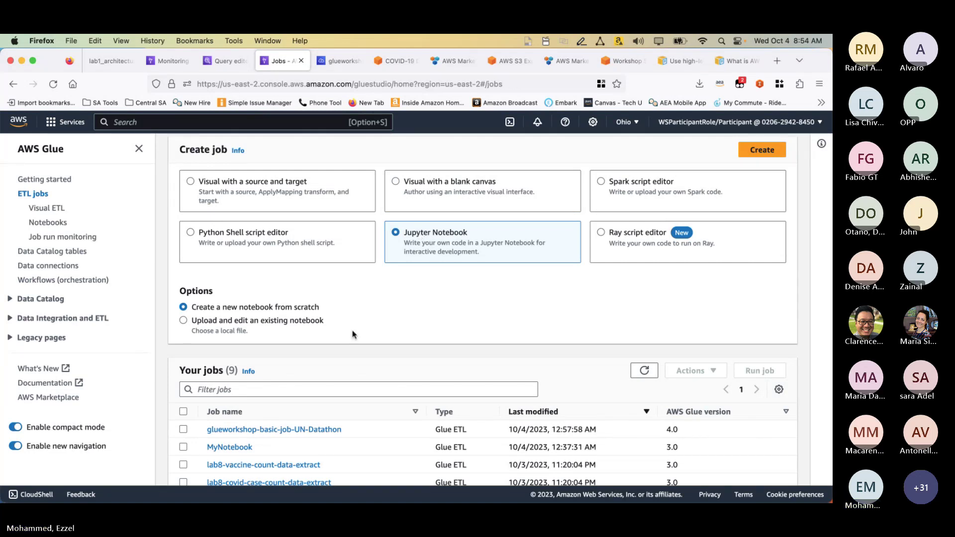
scroll(352, 335, "down", 1)
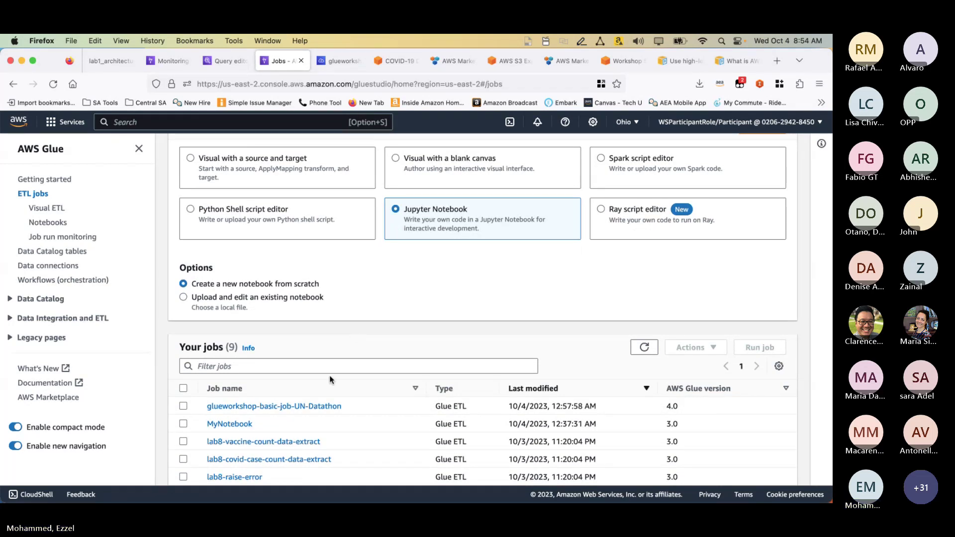
scroll(324, 297, "up", 1)
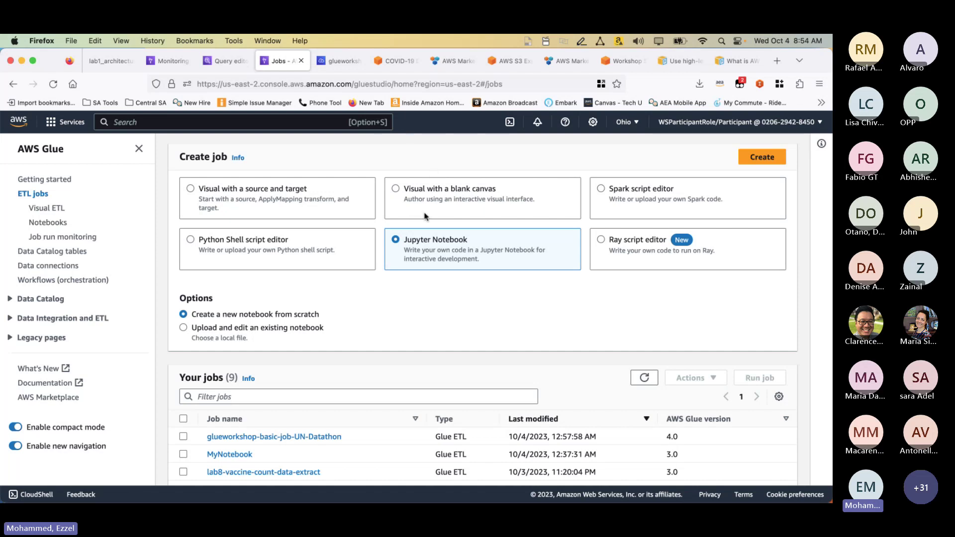
- Open the MyNotebook job from the jobs list and read its interactive session setup cell
scroll(326, 333, "down", 3)
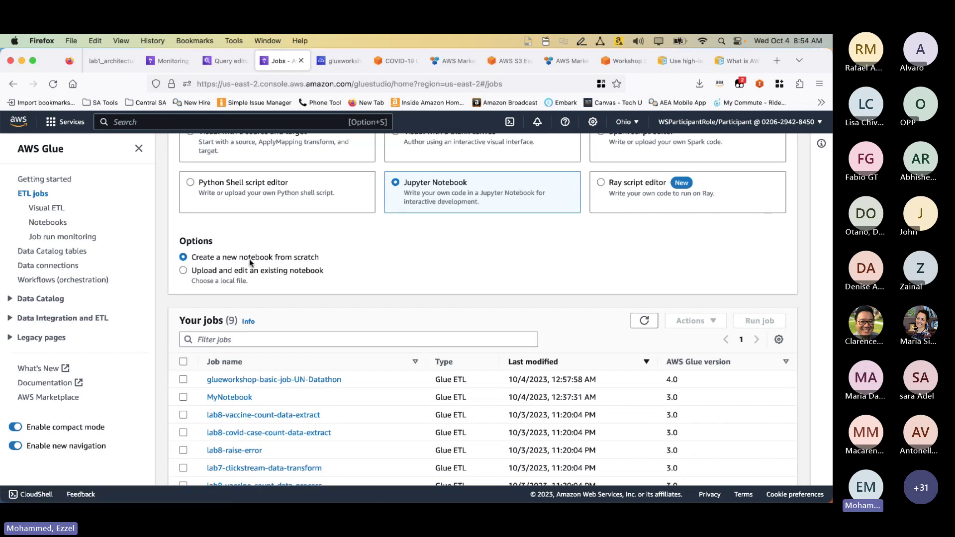
scroll(291, 259, "up", 2)
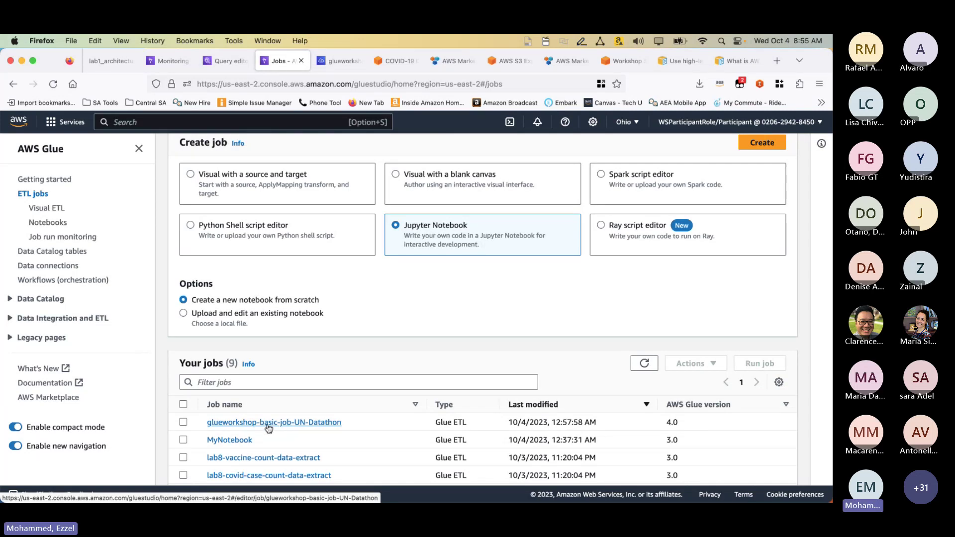
left_click(229, 440)
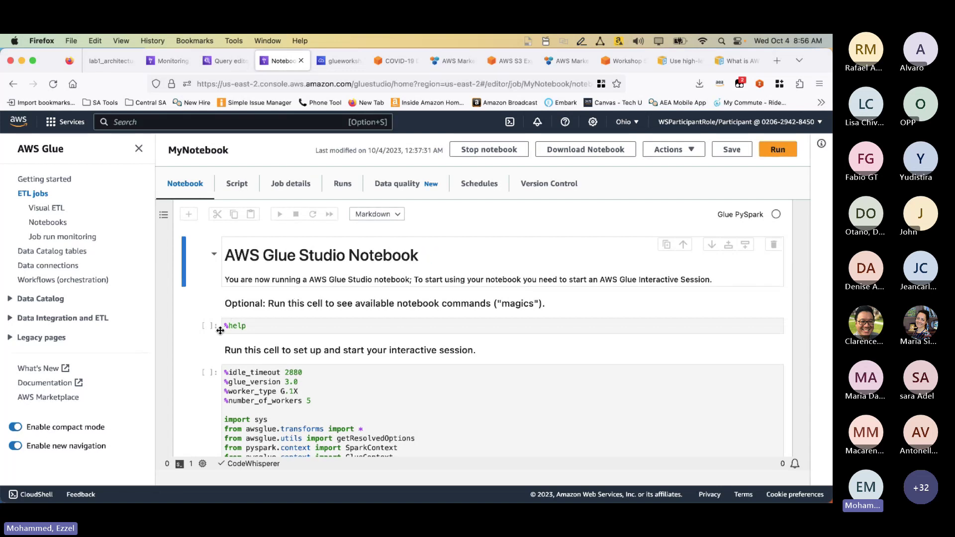
scroll(221, 331, "down", 1)
scroll(221, 331, "down", 5)
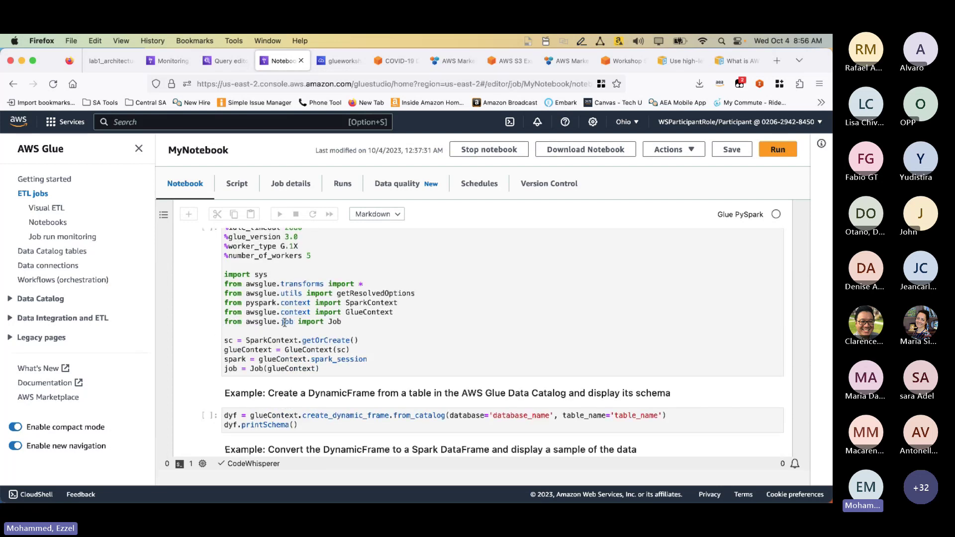
scroll(284, 323, "down", 1)
scroll(283, 308, "up", 1)
scroll(283, 296, "up", 2)
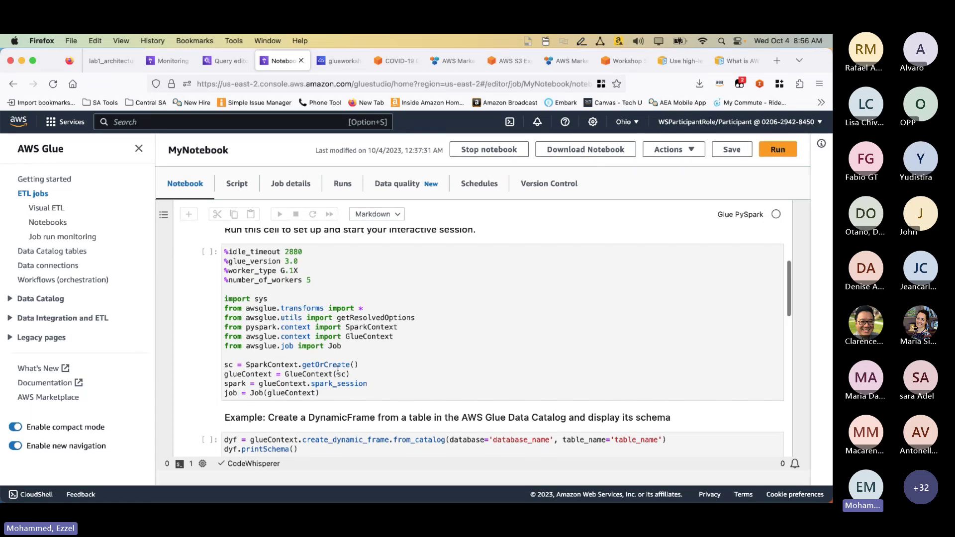
scroll(371, 338, "down", 1)
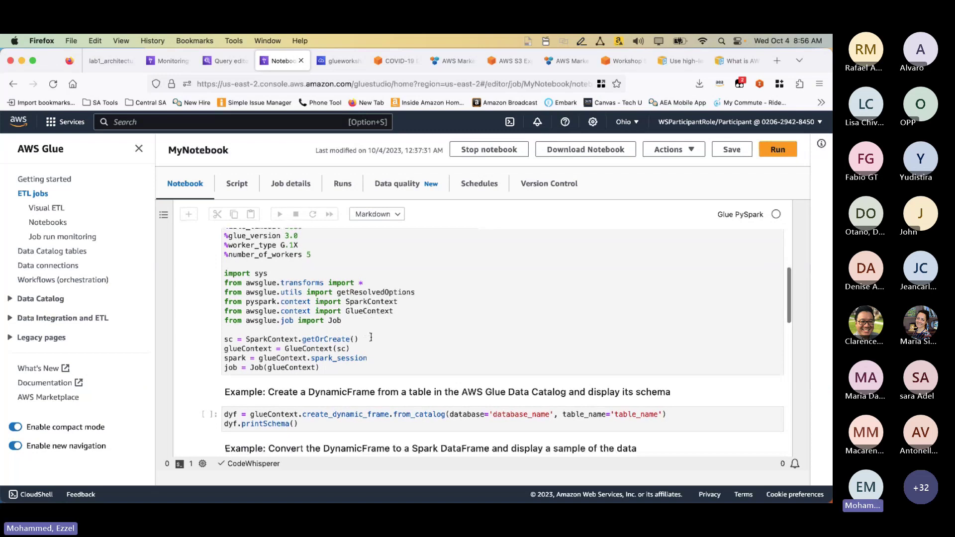
- Look through MyNotebook's example cells down to the matplotlib chart, and view the notebook's generated script
scroll(372, 396, "down", 1)
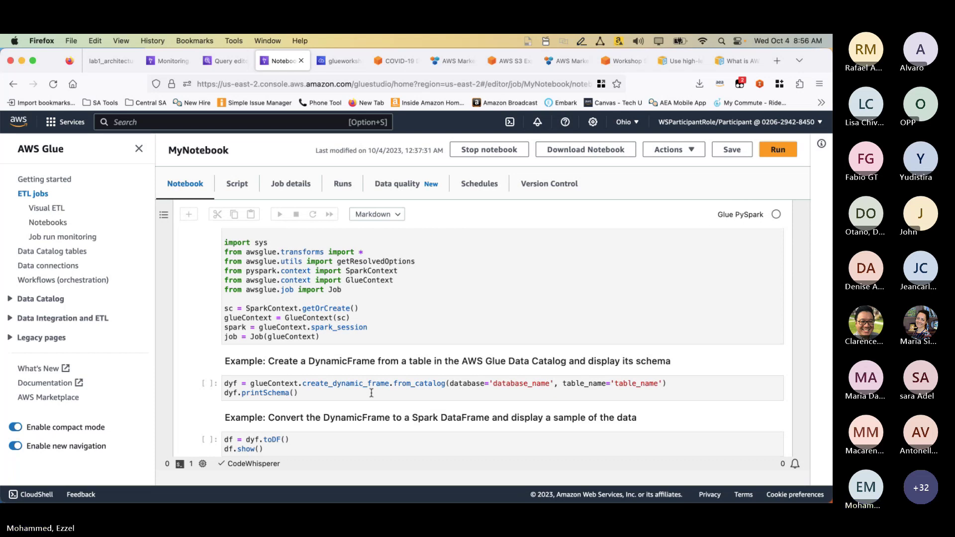
scroll(347, 359, "down", 1)
scroll(347, 359, "down", 2)
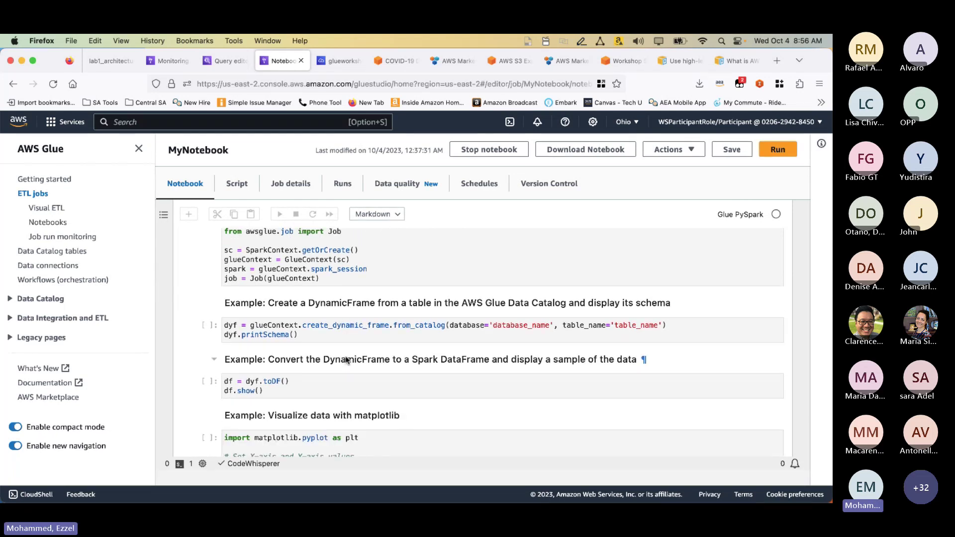
scroll(350, 358, "down", 3)
scroll(299, 336, "down", 4)
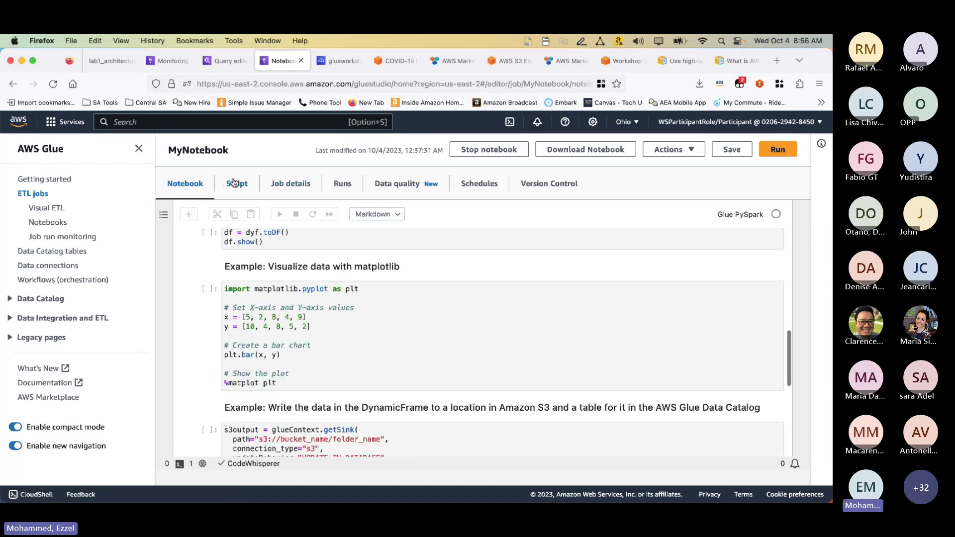
left_click(234, 183)
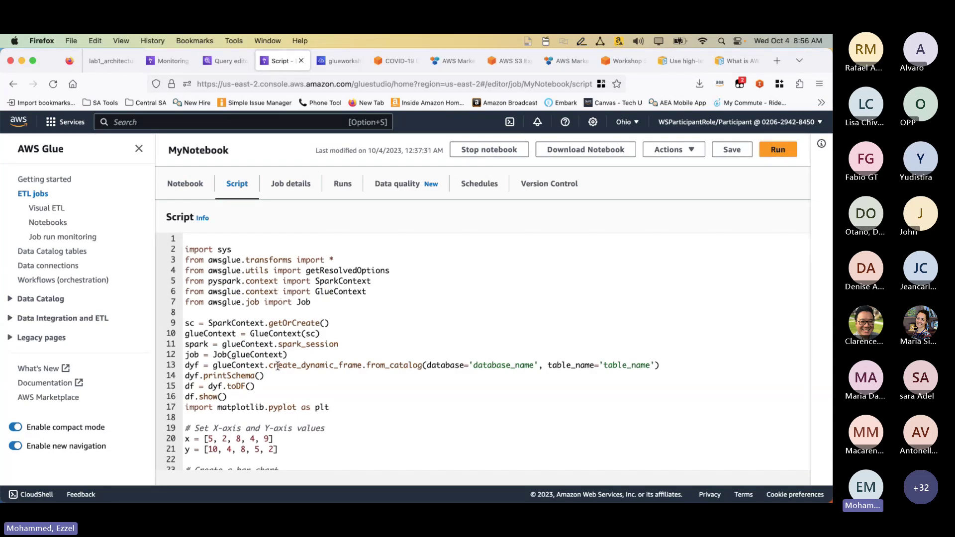
scroll(277, 367, "down", 2)
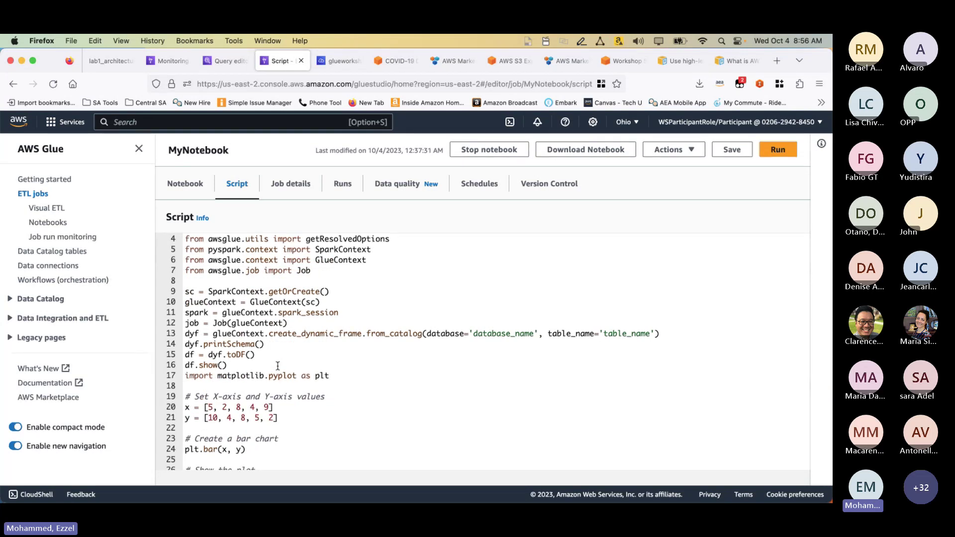
- Go to Glue's Visual ETL page and open the glueworkshop-basic-job-UN-Datathon job
left_click(57, 212)
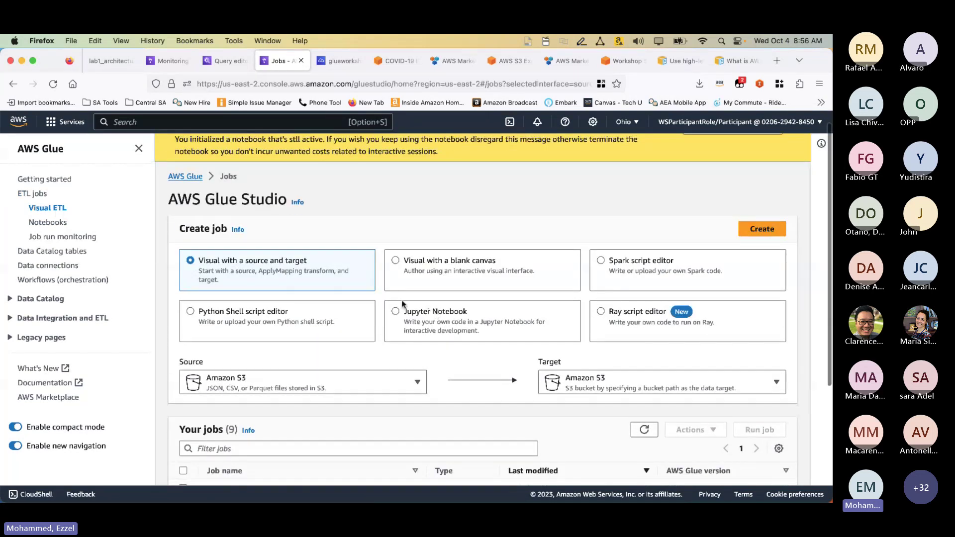
scroll(399, 318, "down", 5)
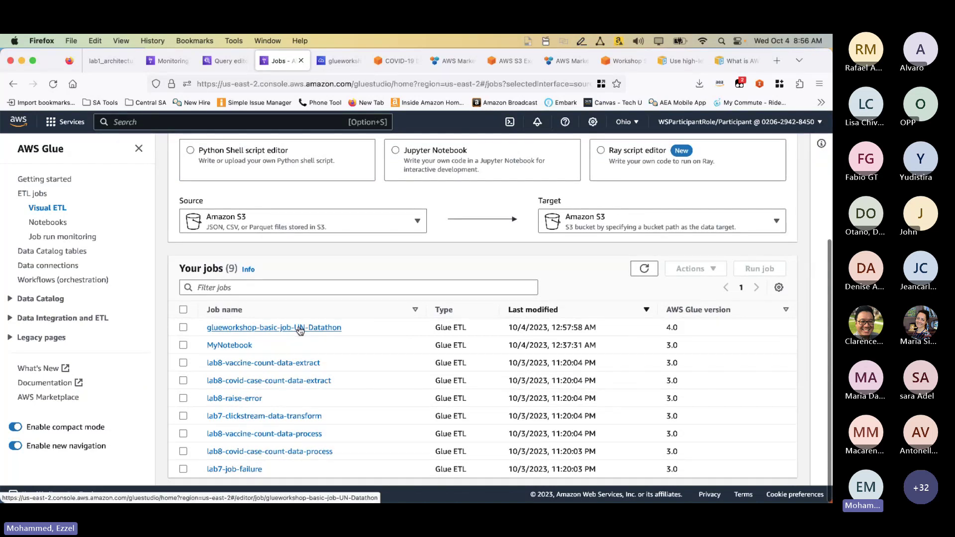
left_click(300, 328)
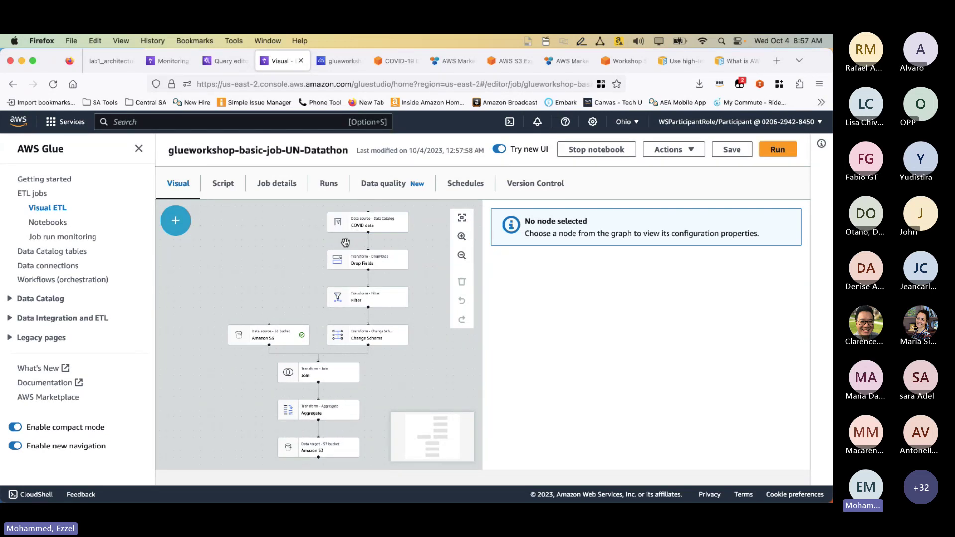
- Browse the source and transform nodes available for the job, and view the properties of its Amazon S3 data target
left_click(180, 230)
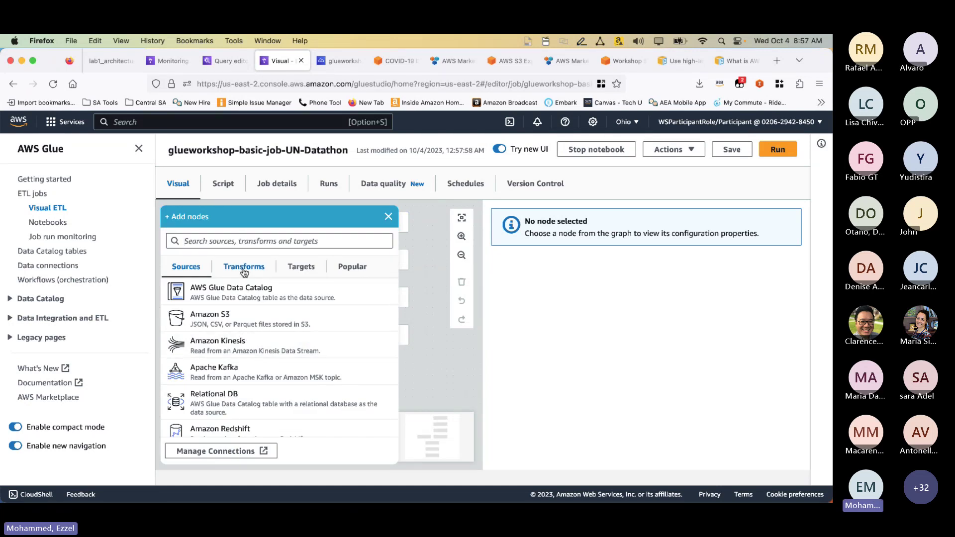
left_click(244, 272)
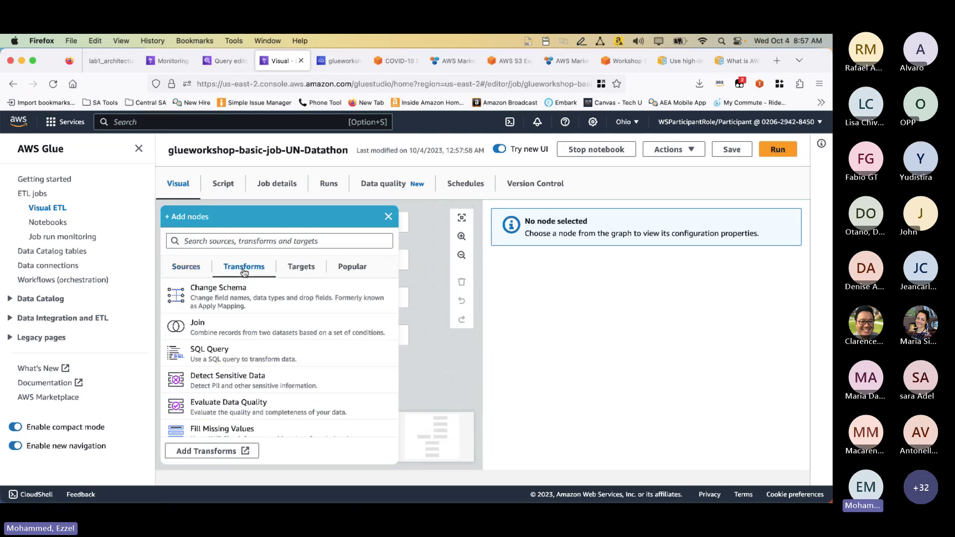
scroll(305, 354, "down", 3)
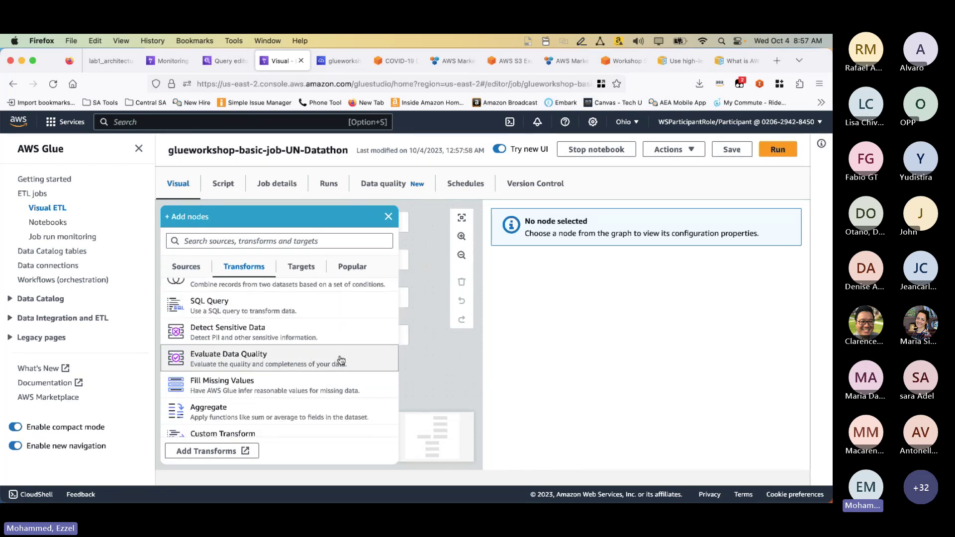
scroll(341, 391, "down", 2)
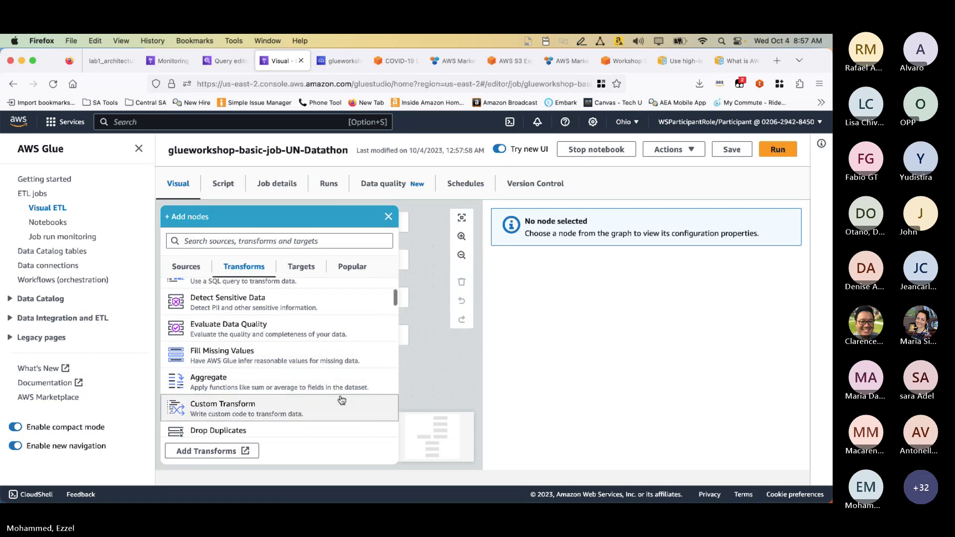
left_click(424, 355)
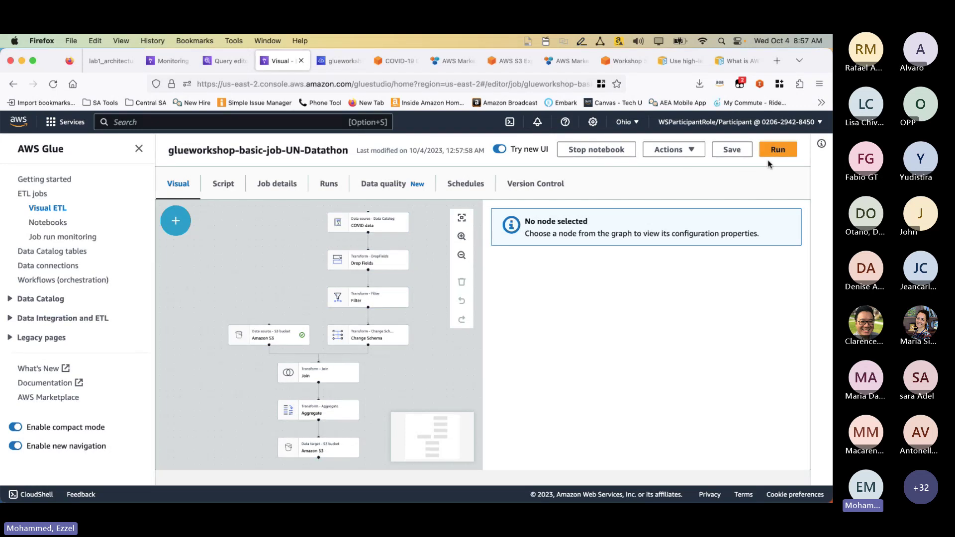
left_click(333, 449)
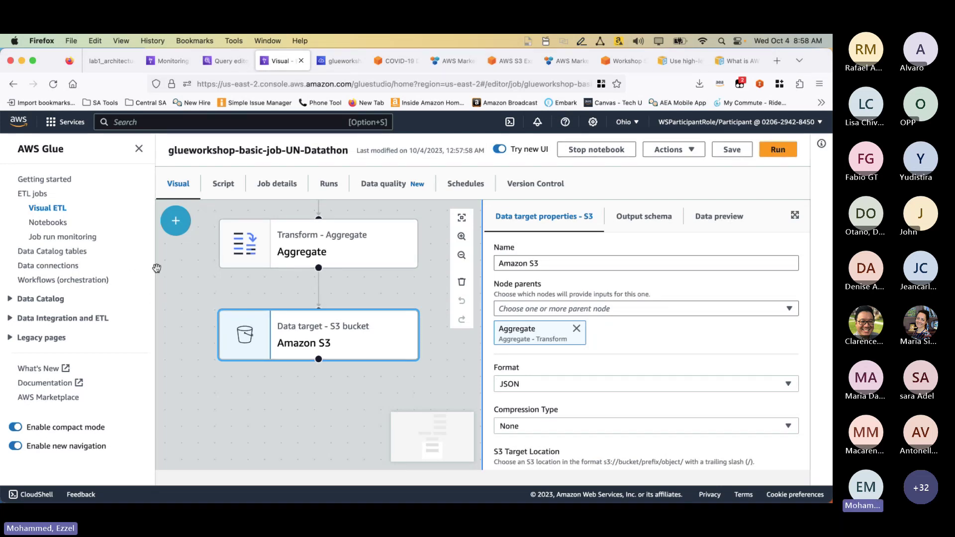
- Leave the job for the Data Catalog's crawlers and open console-lab1 to inspect its properties and run history
left_click(11, 301)
scroll(75, 321, "down", 1)
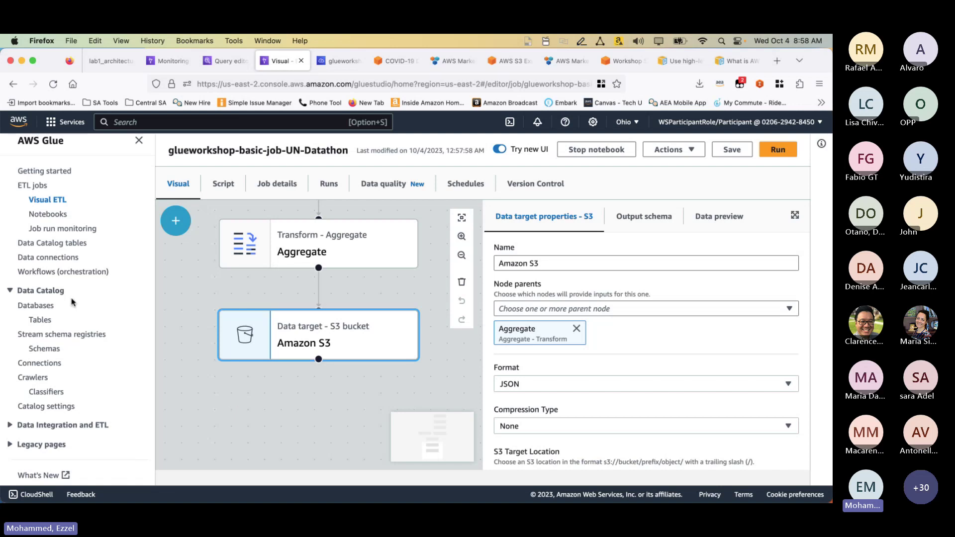
left_click(46, 381)
left_click(483, 328)
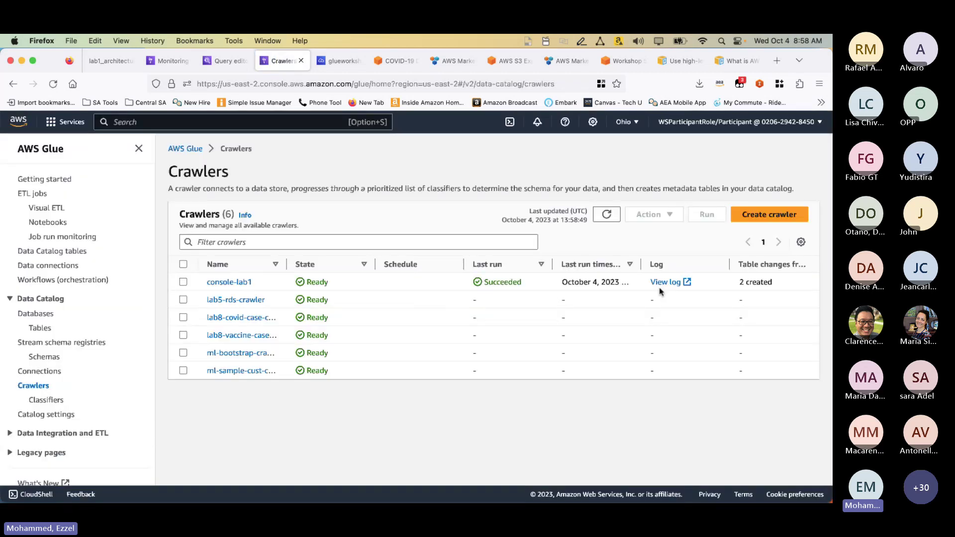
left_click(232, 282)
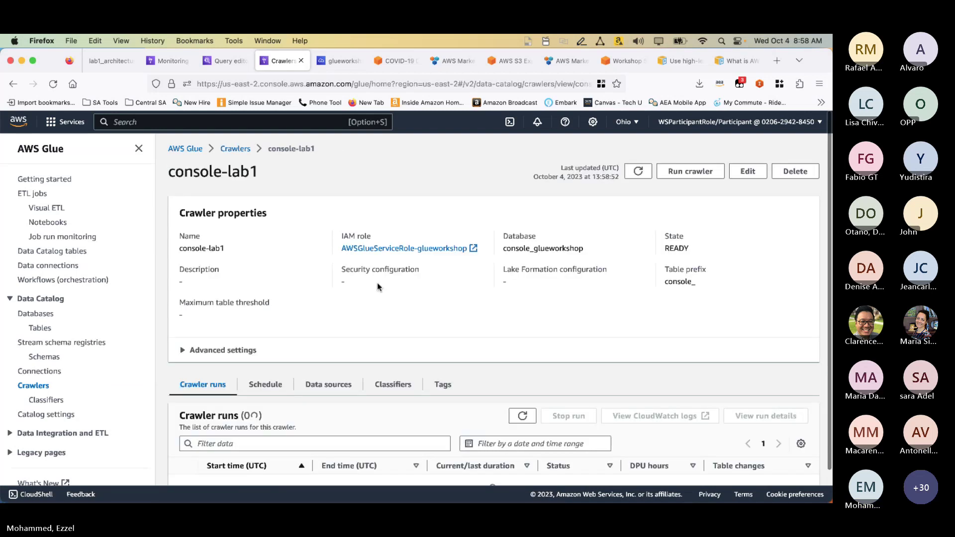
scroll(547, 348, "down", 1)
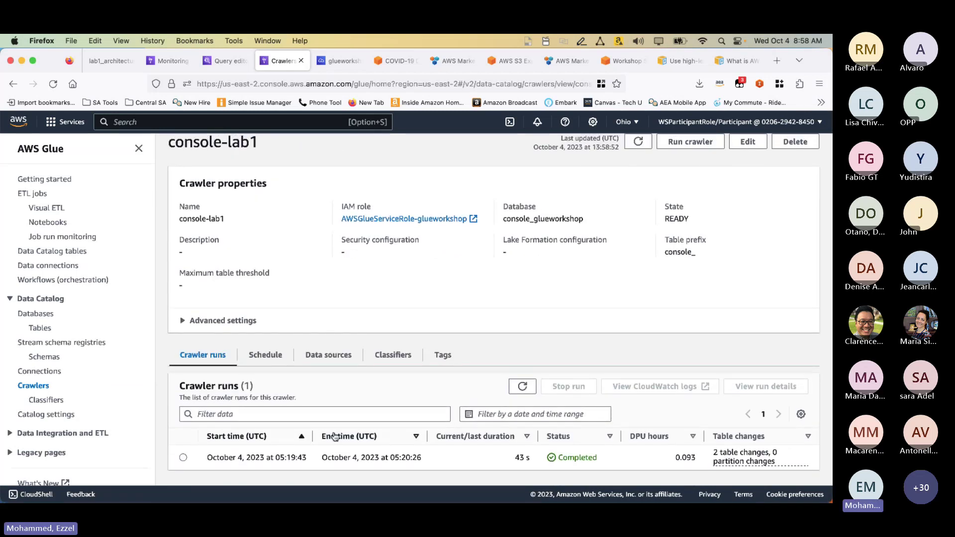
- Open the Data Catalog tables, look over the data quality page of console_csv, and return to the table list
left_click(43, 327)
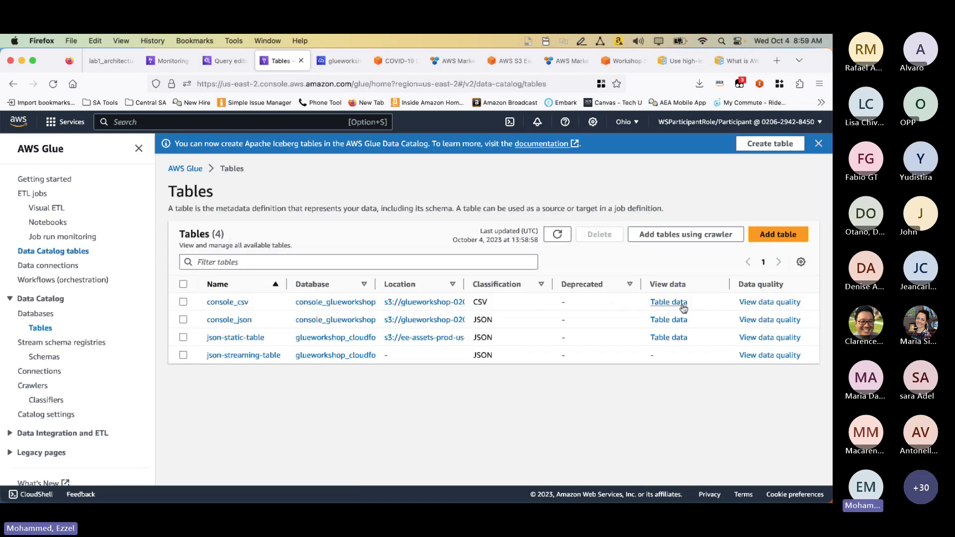
left_click(756, 303)
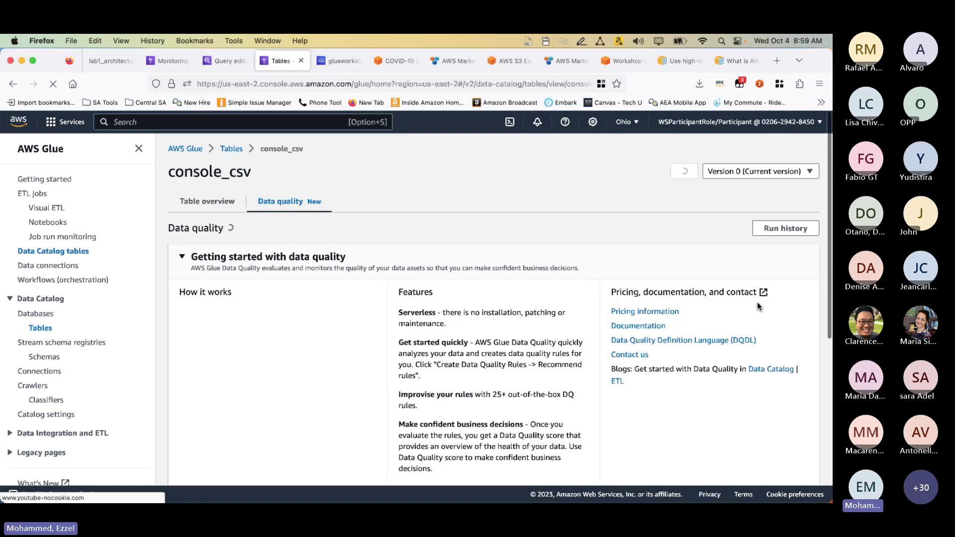
scroll(602, 272, "down", 5)
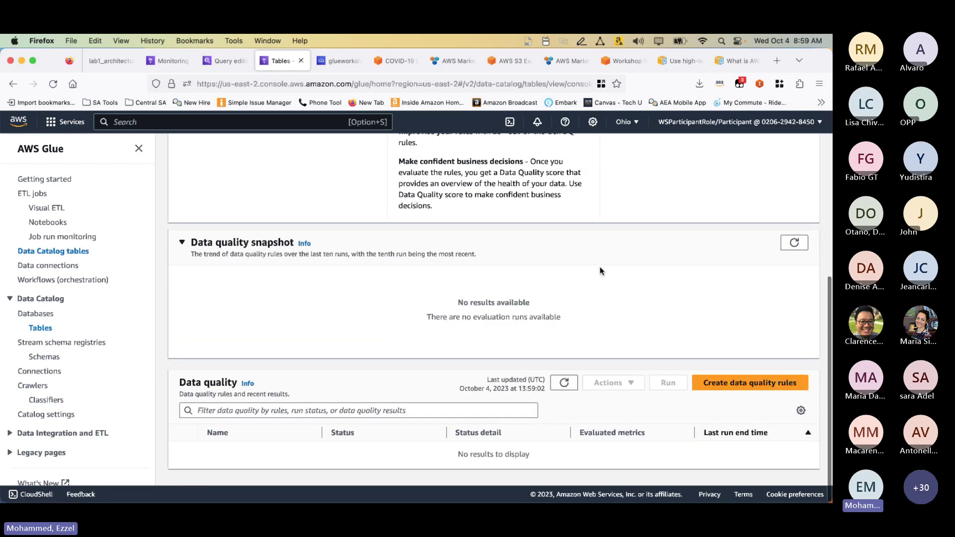
left_click(13, 83)
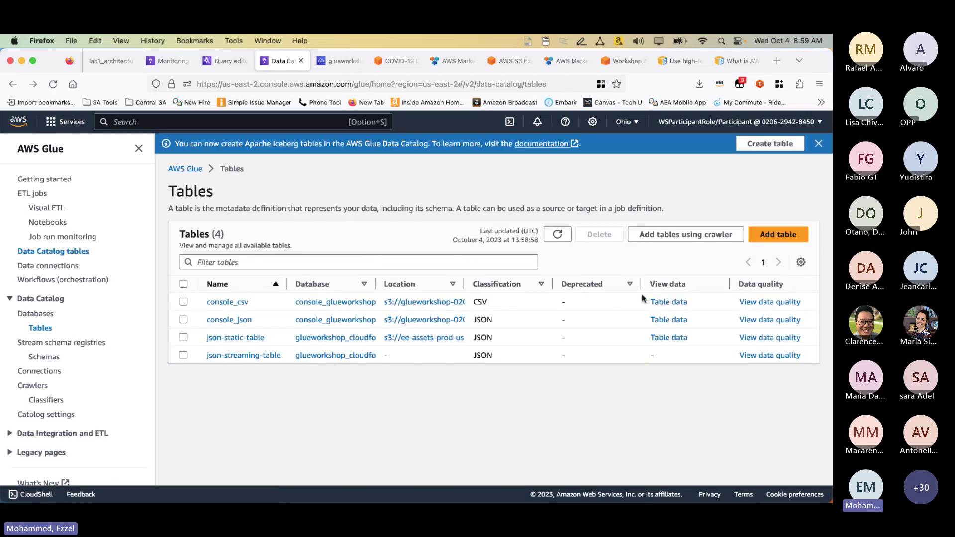
- Open the console_csv table data in Amazon Athena and rerun the SELECT query limited to 10 rows
left_click(662, 301)
left_click(517, 353)
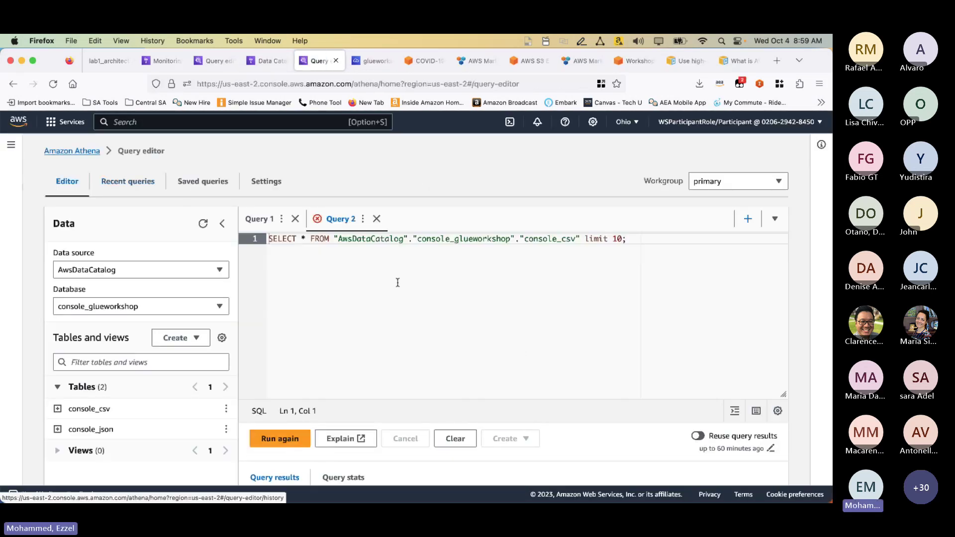
left_click(295, 374)
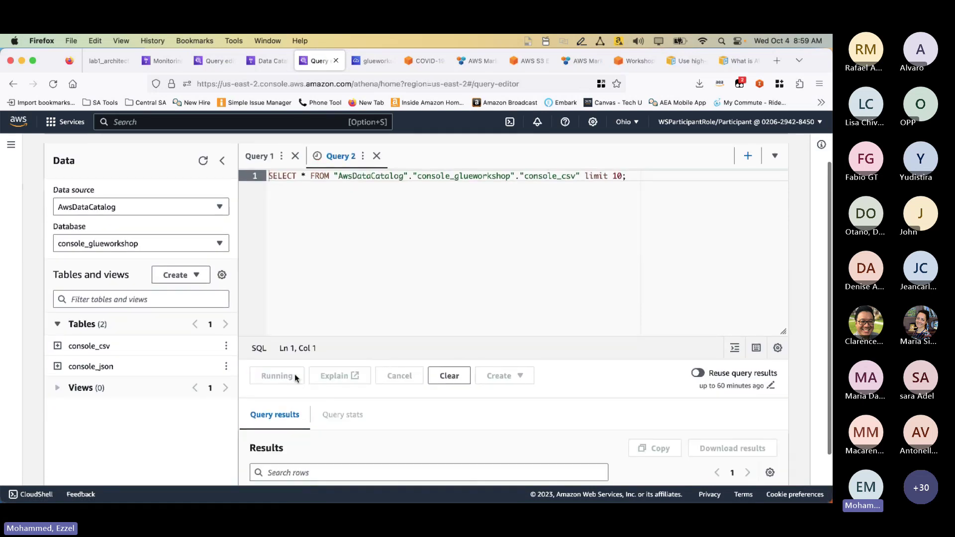
- Examine the console_csv query results across their rows and columns, and compare them with the SQL statement
scroll(455, 415, "down", 5)
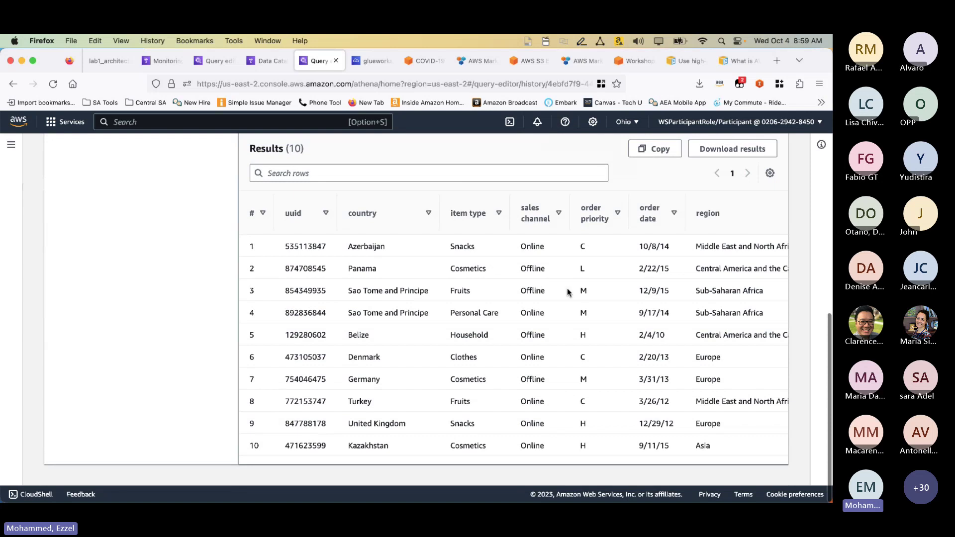
scroll(568, 293, "up", 1)
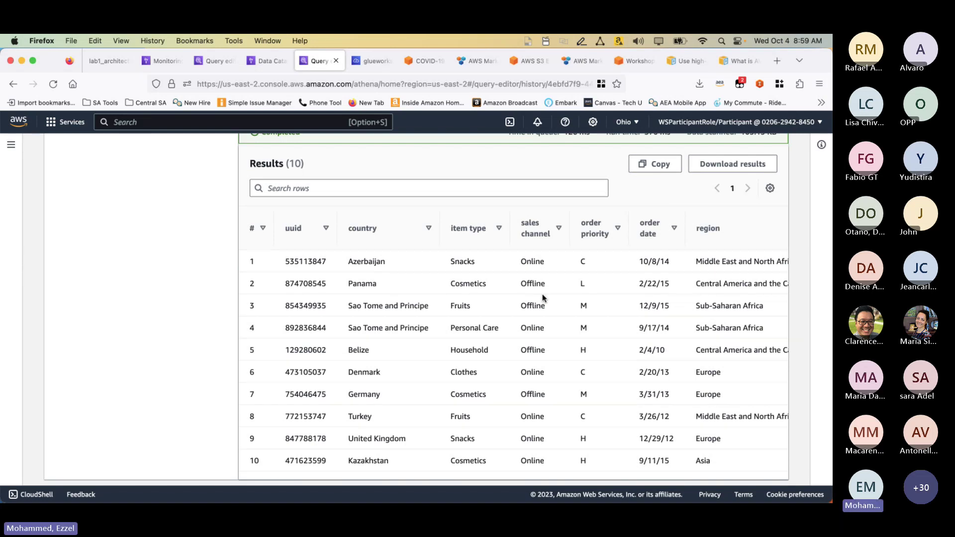
scroll(542, 298, "up", 1)
scroll(542, 298, "right", 10)
scroll(547, 298, "right", 3)
scroll(543, 299, "up", 10)
left_click(622, 238)
scroll(597, 295, "down", 5)
scroll(598, 295, "up", 3)
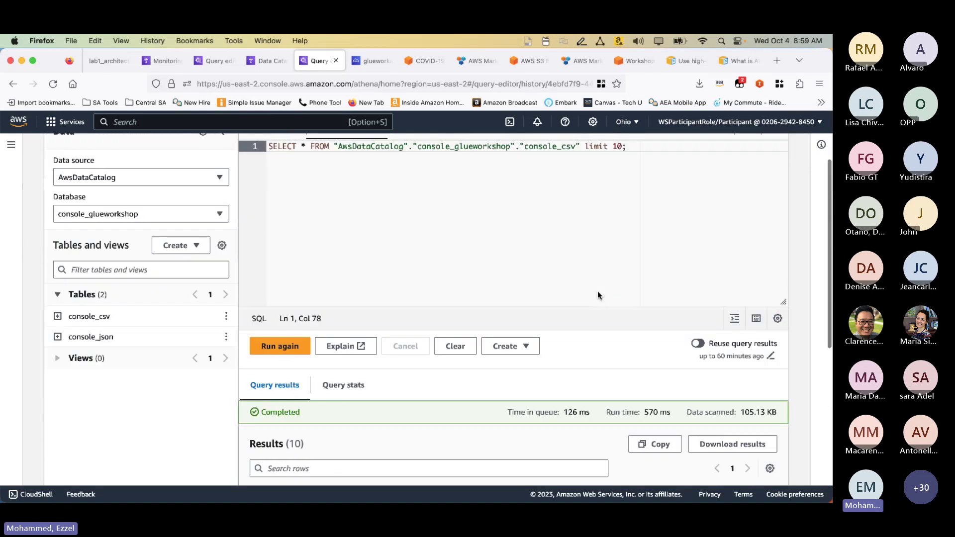
scroll(597, 291, "up", 1)
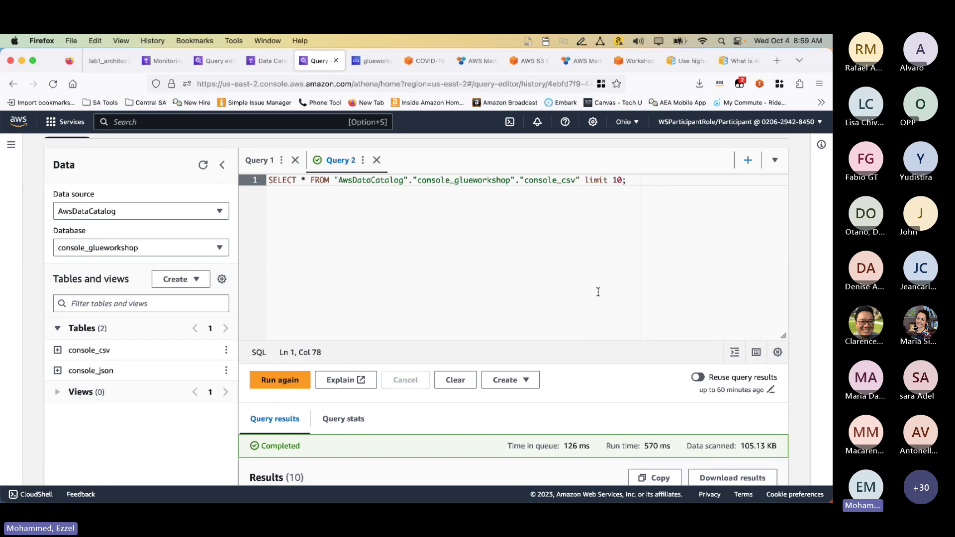
scroll(598, 345, "down", 5)
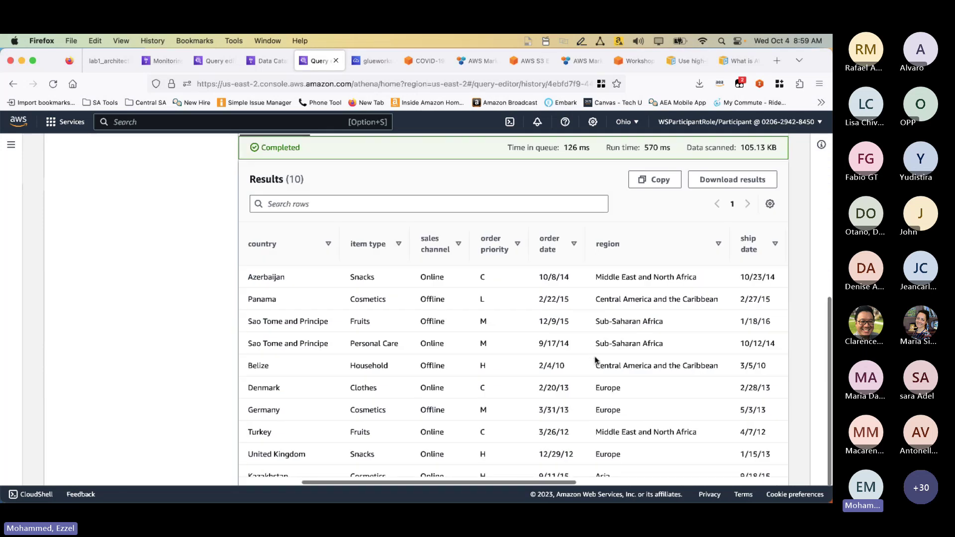
scroll(596, 360, "right", 1)
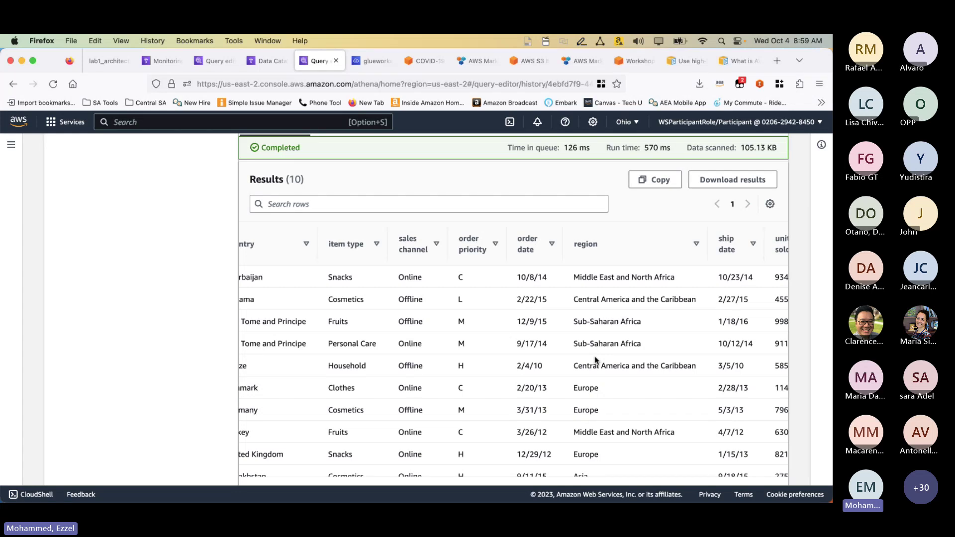
scroll(595, 360, "left", 5)
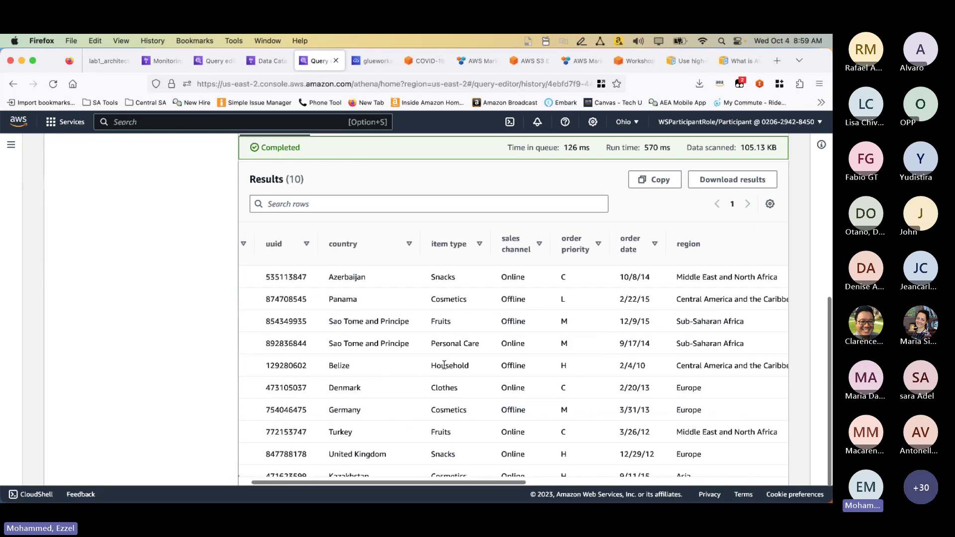
scroll(192, 359, "up", 5)
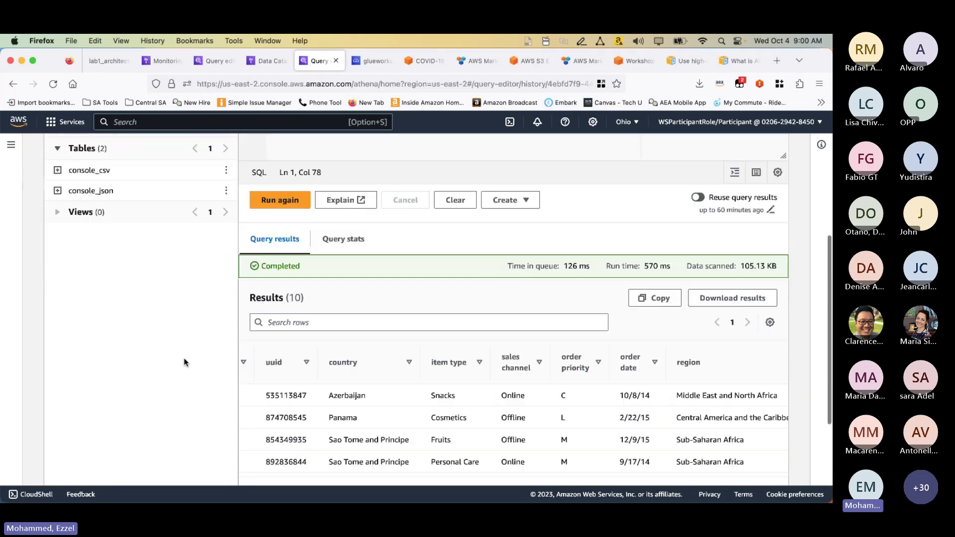
scroll(184, 362, "up", 5)
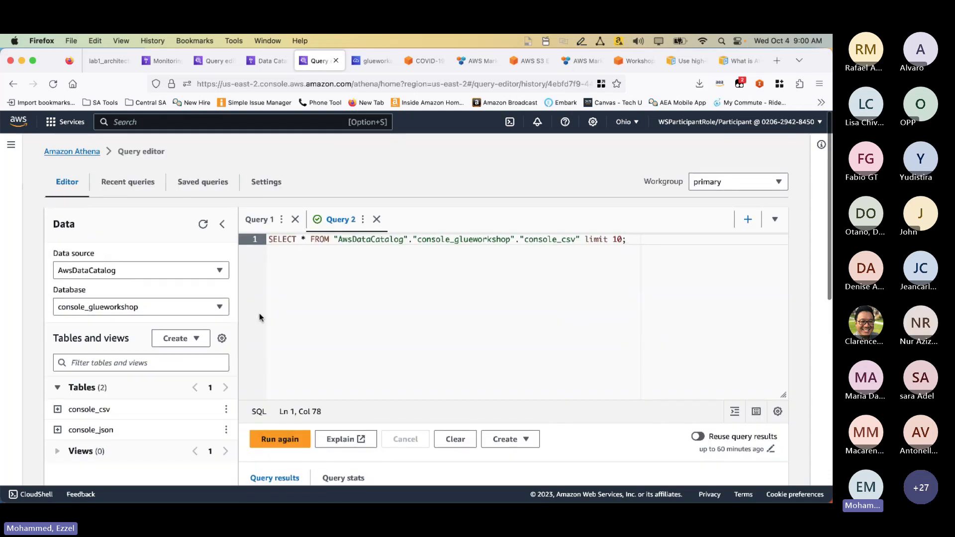